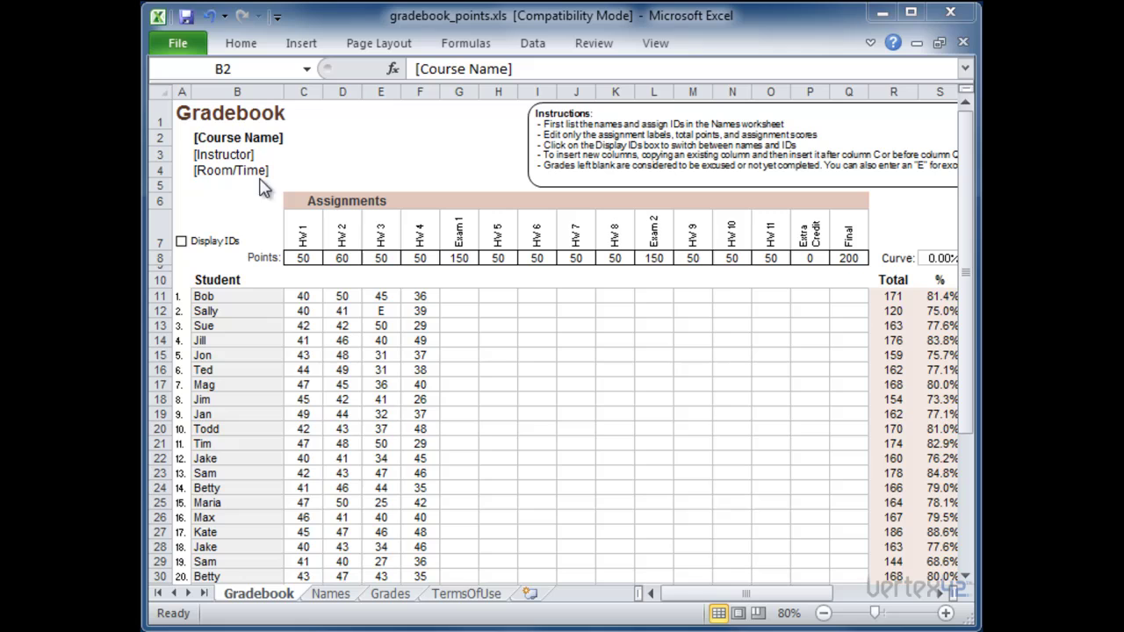
# Fill the header with course World History, the instructor's name, and room/time 200 10:00 AM.
pyautogui.click(245, 141)
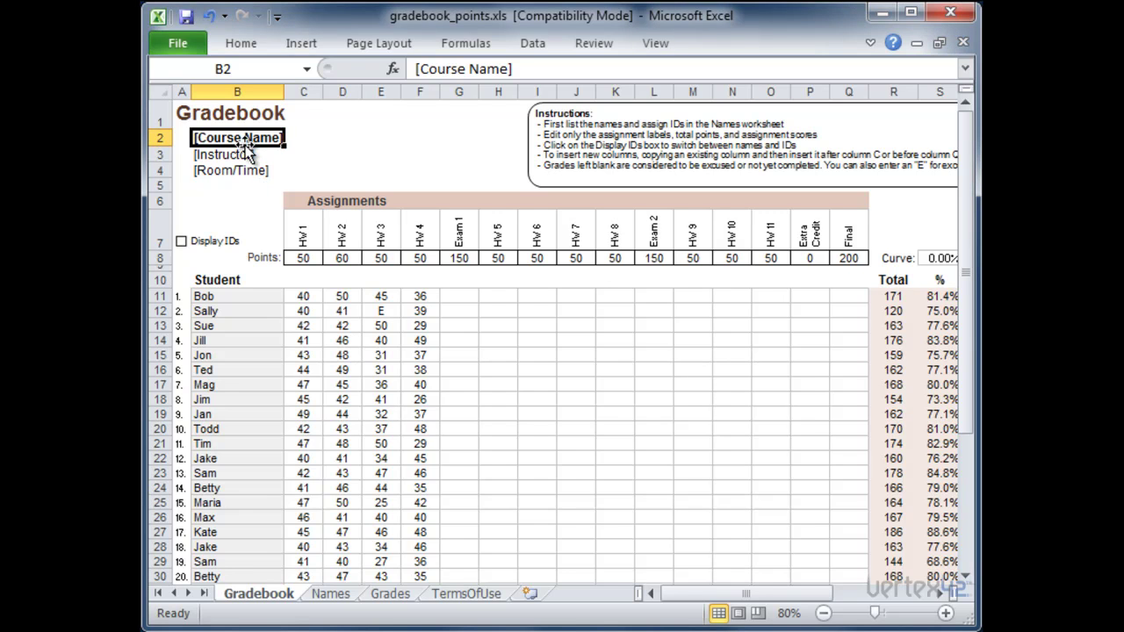
pyautogui.write('World')
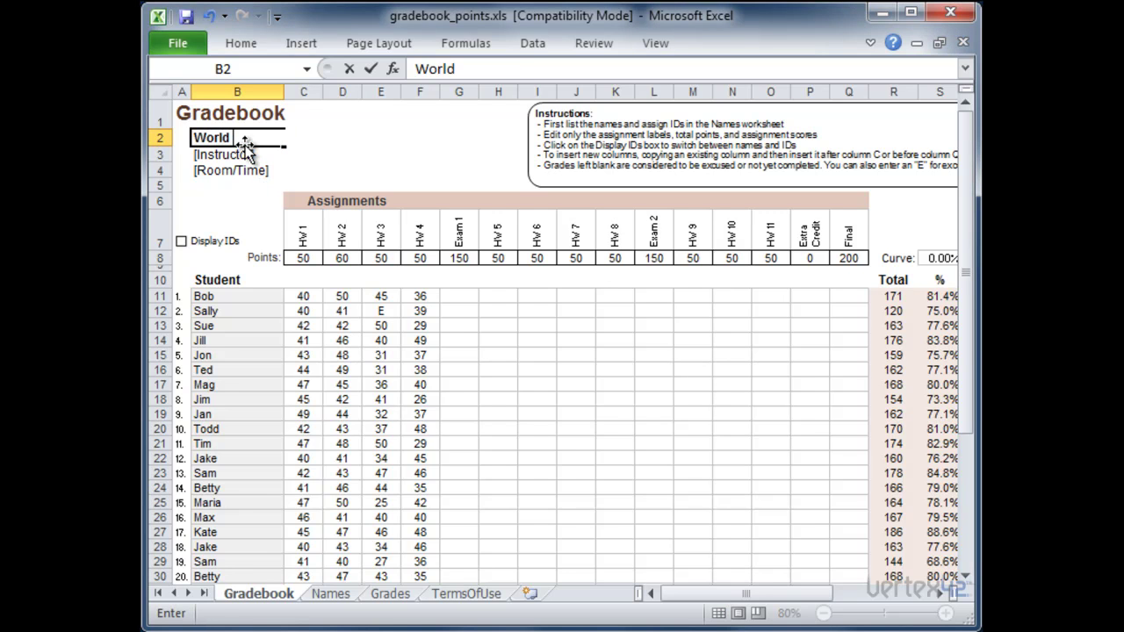
pyautogui.write(' Histro')
pyautogui.press('BackSpace')
pyautogui.press('BackSpace')
pyautogui.press('BackSpace')
pyautogui.write('tory')
pyautogui.press('Return')
pyautogui.click(245, 151)
pyautogui.write('B')
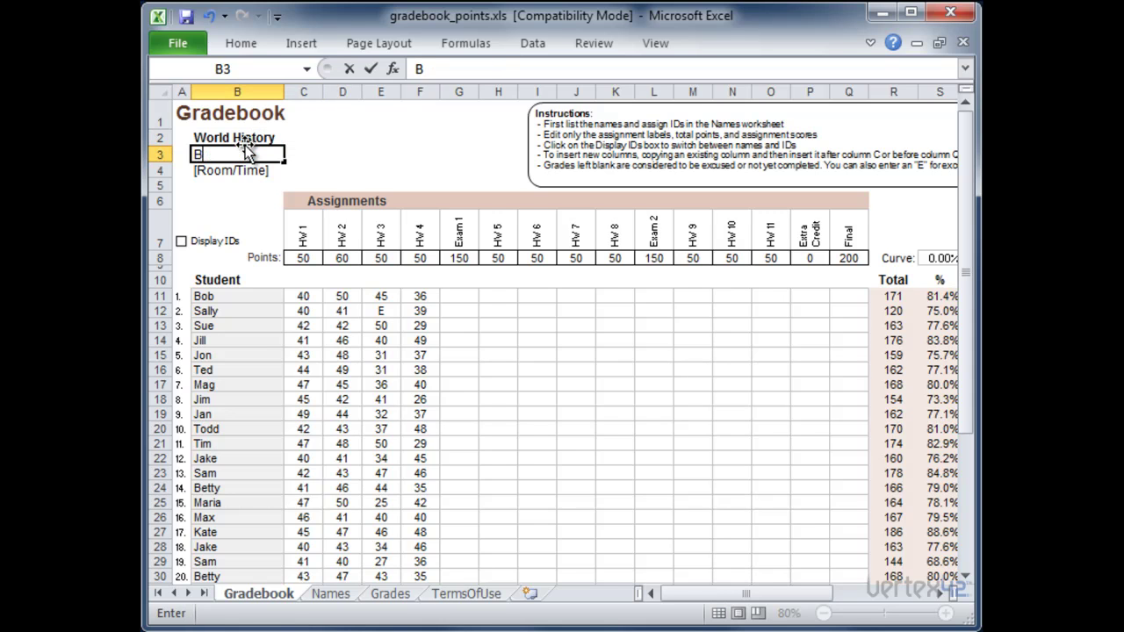
pyautogui.write('ob Jones')
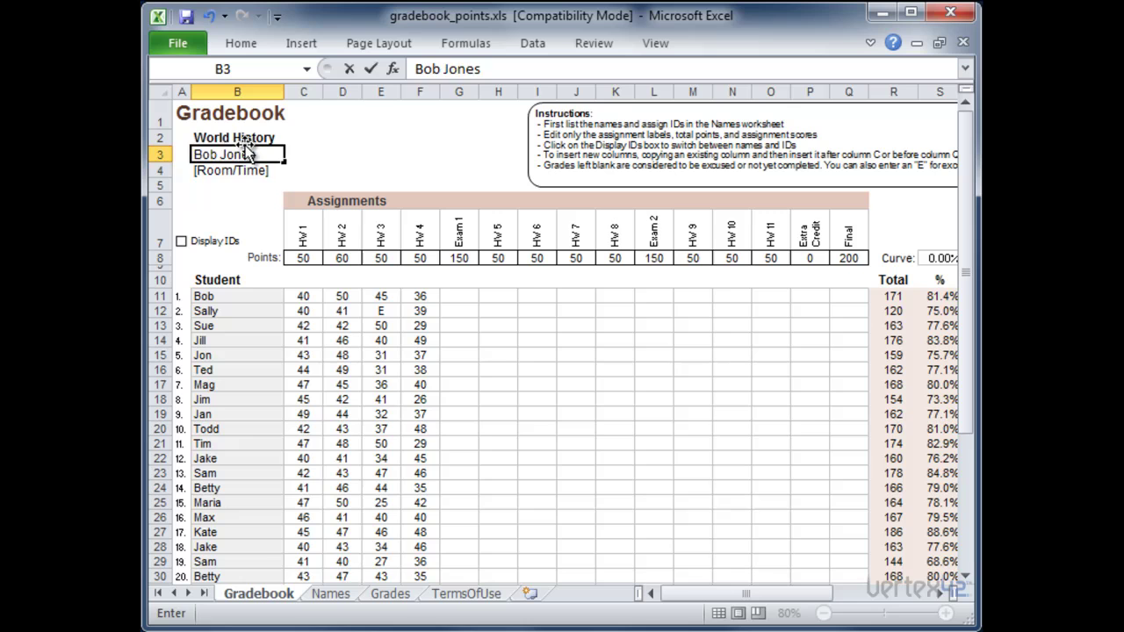
pyautogui.press('Return')
pyautogui.write('200 10:')
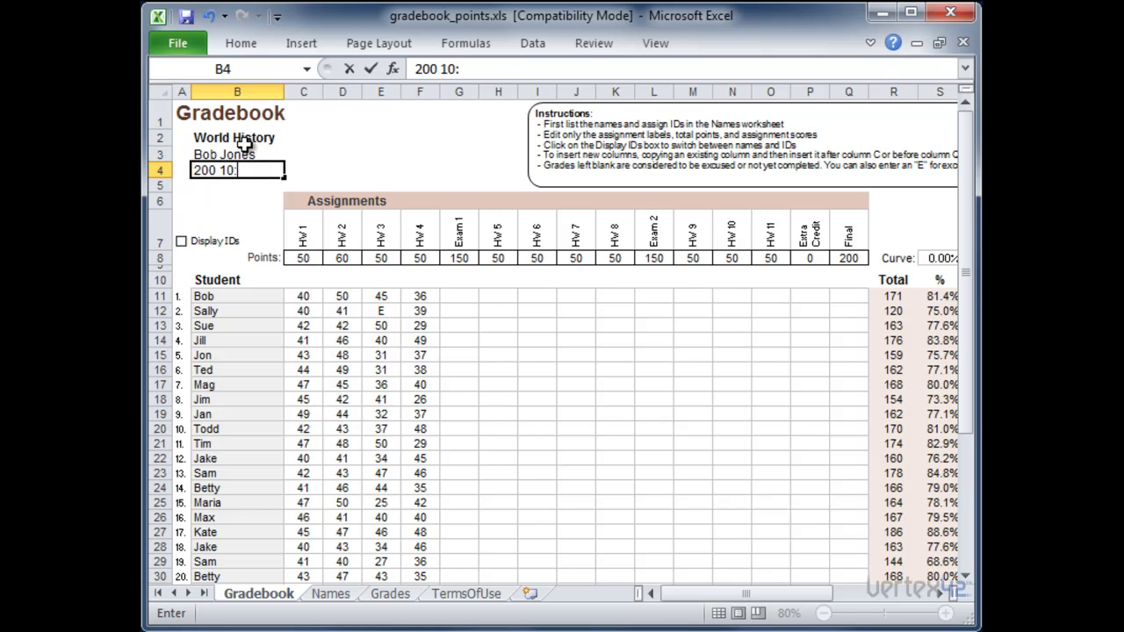
pyautogui.write('00 AM')
pyautogui.click(303, 170)
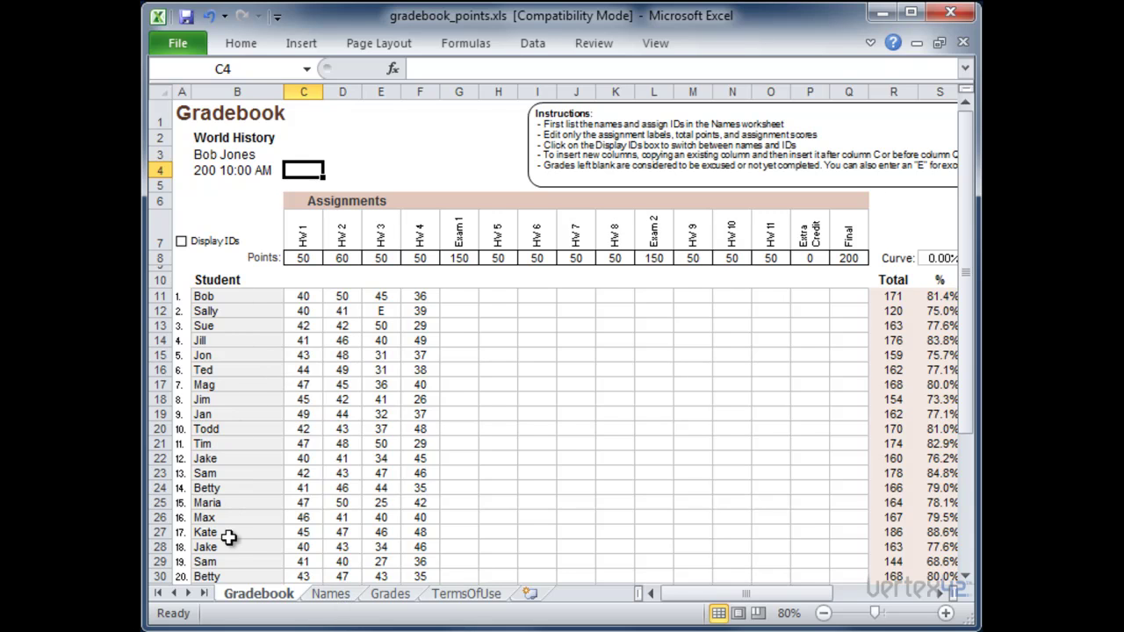
# On the Names sheet, add two new students below the list with IDs 156 and 158.
pyautogui.click(330, 595)
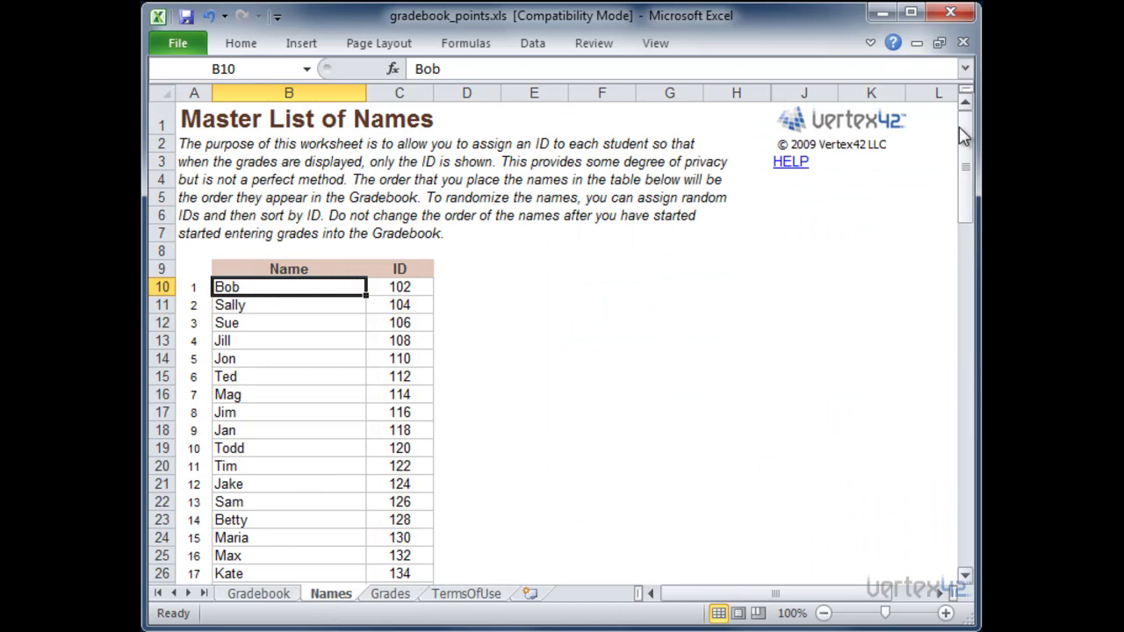
pyautogui.moveTo(964, 135); pyautogui.dragTo(966, 146)
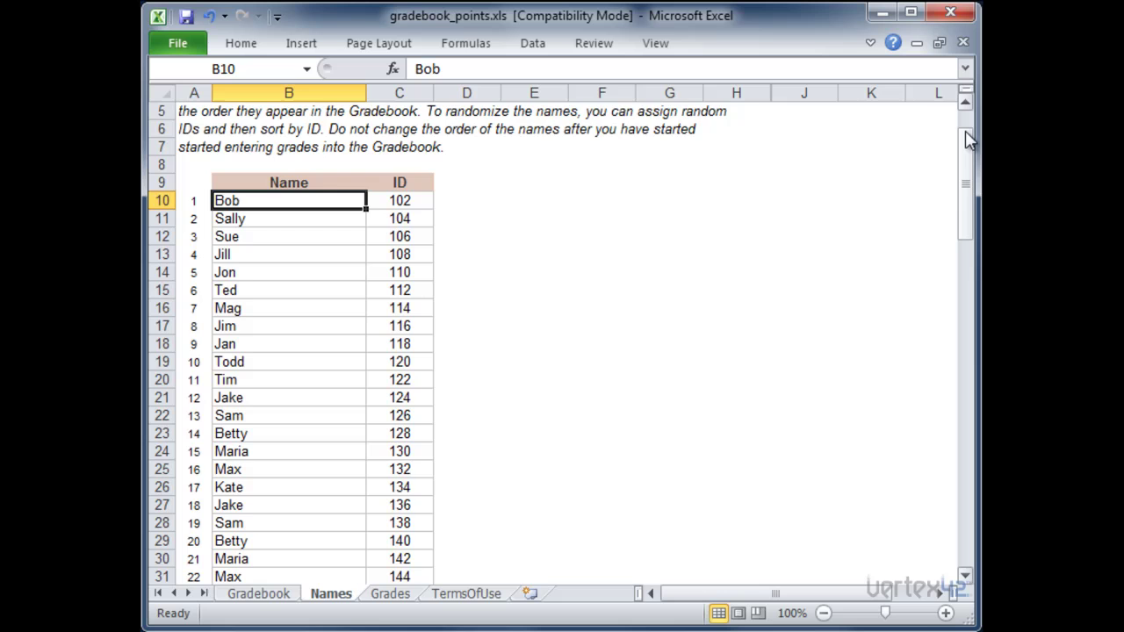
pyautogui.moveTo(971, 147); pyautogui.dragTo(971, 206)
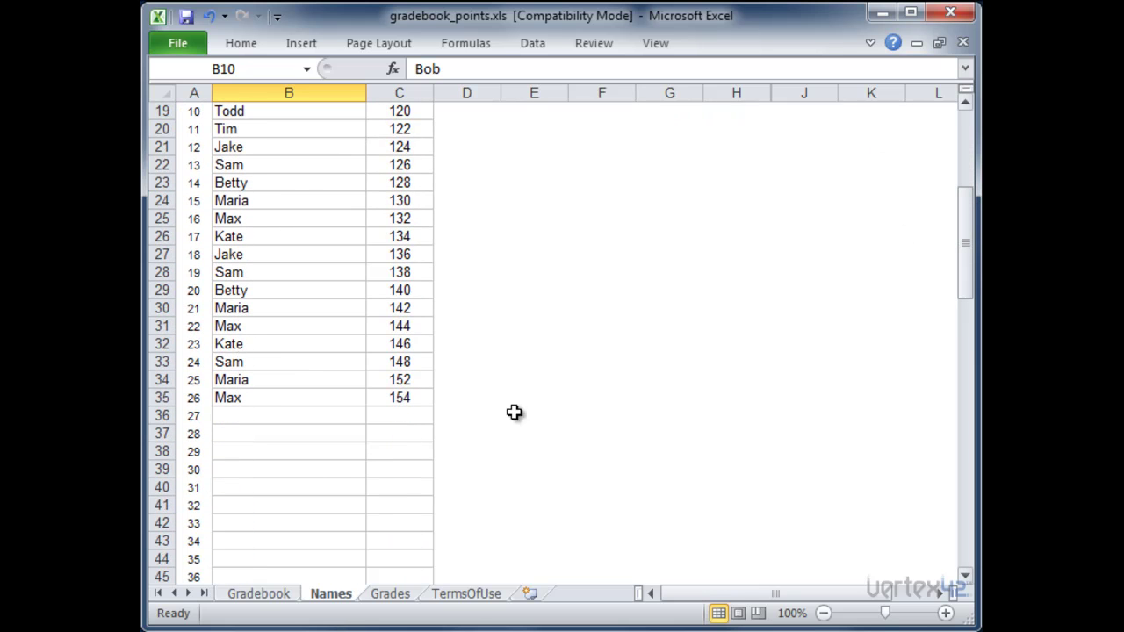
pyautogui.click(275, 415)
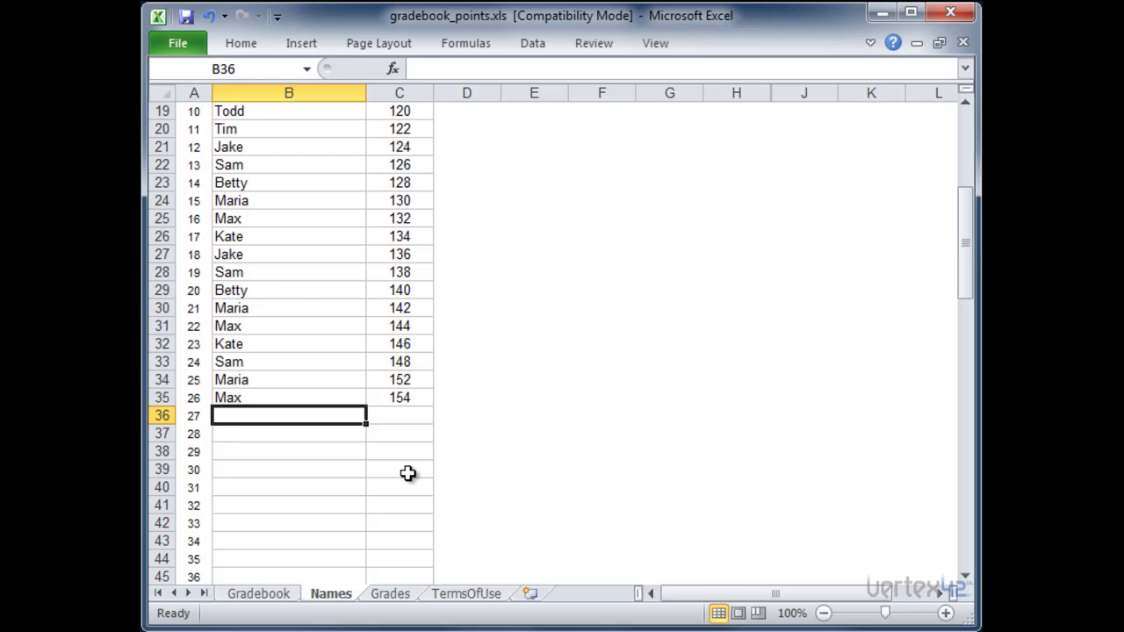
pyautogui.write('Cami')
pyautogui.press('Tab')
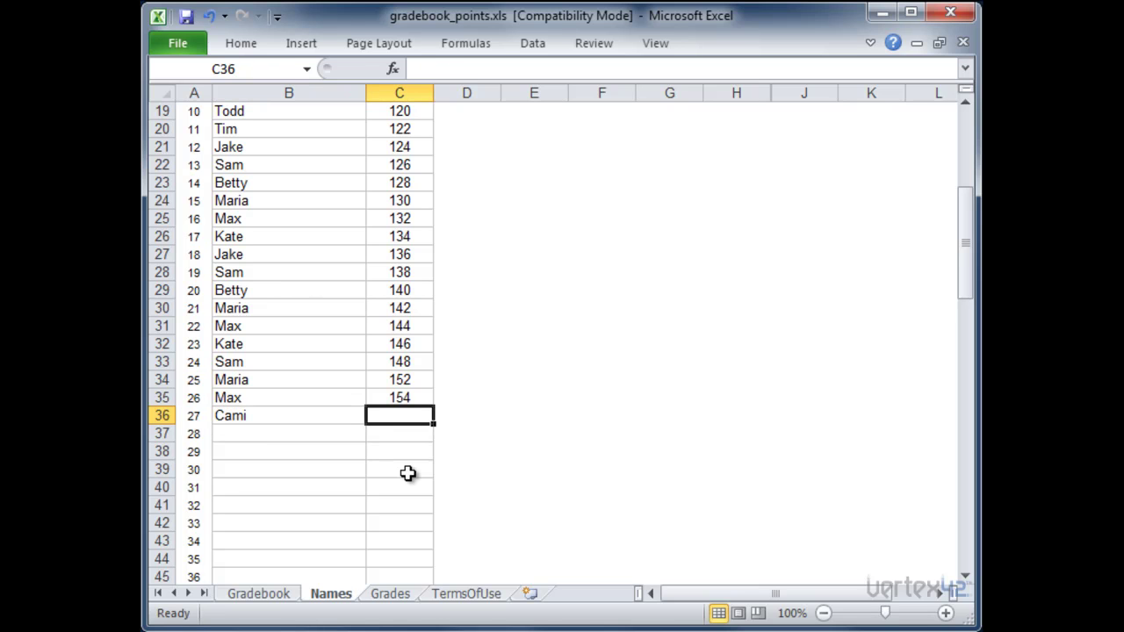
pyautogui.write('156')
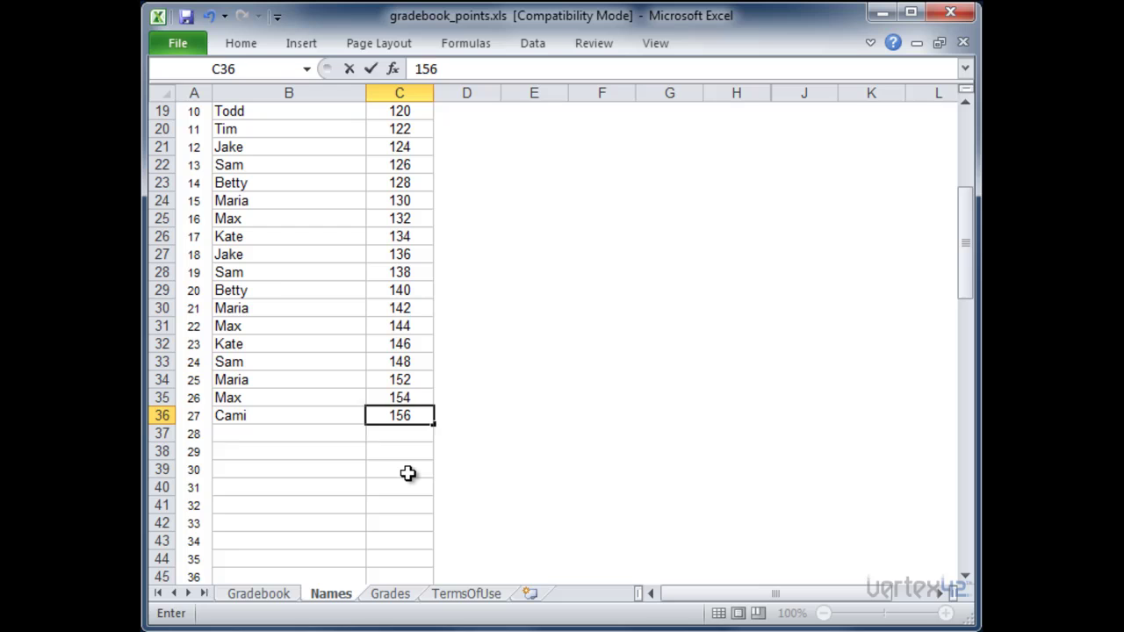
pyautogui.press('Return')
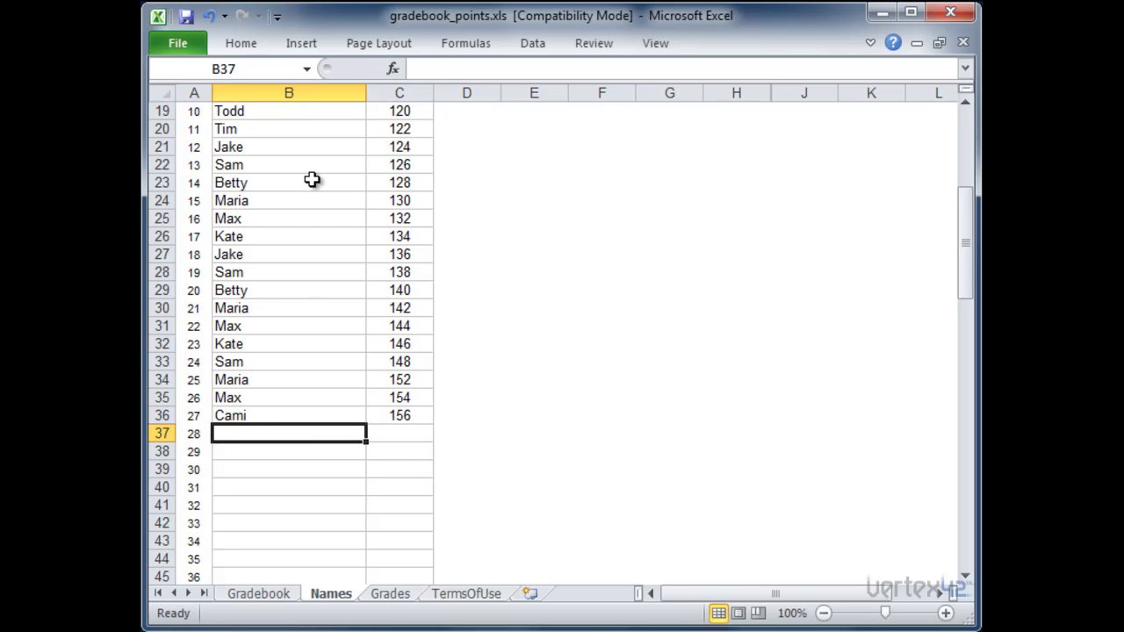
pyautogui.write('Taryn')
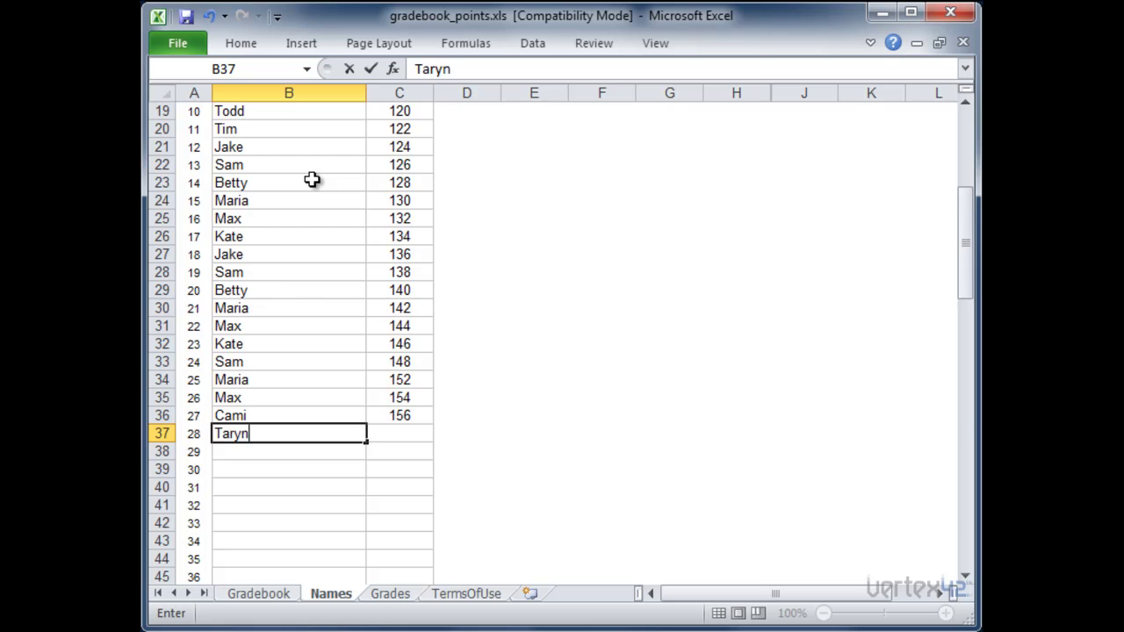
pyautogui.press('Tab')
pyautogui.write('58')
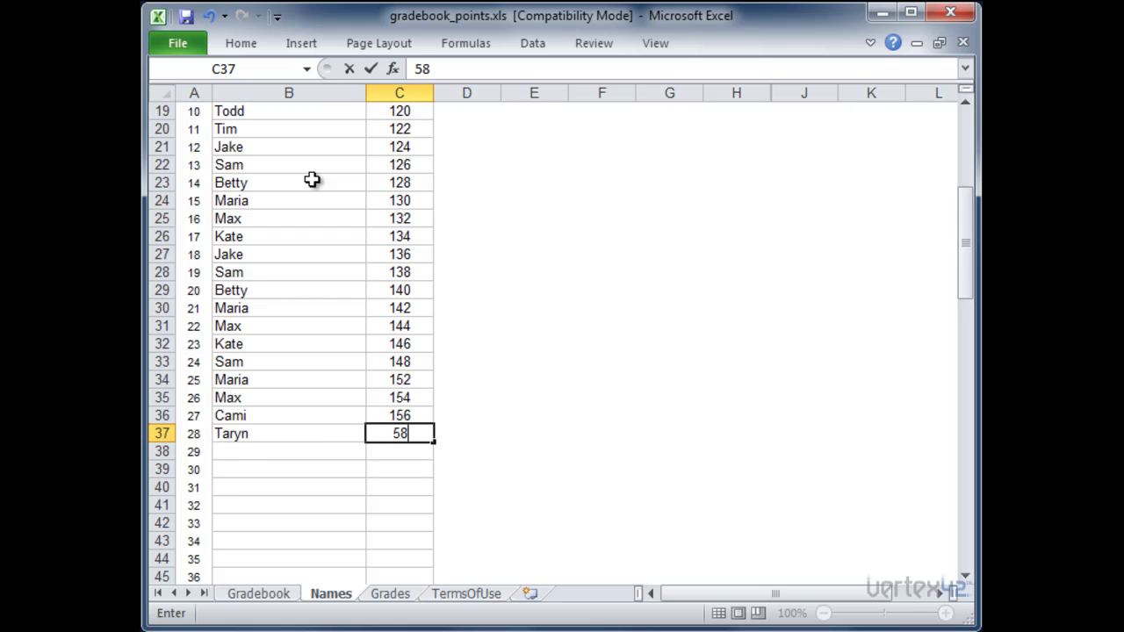
pyautogui.press('Return')
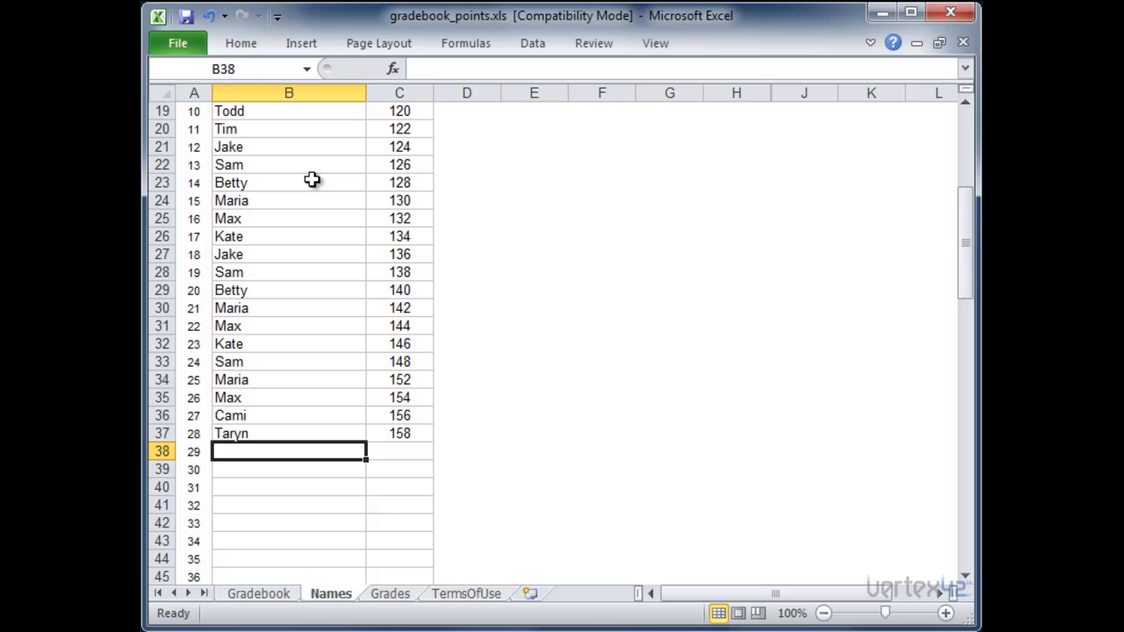
# Add three more students with IDs 160, 162 and 164.
pyautogui.write('Peter')
pyautogui.press('Tab')
pyautogui.write('160')
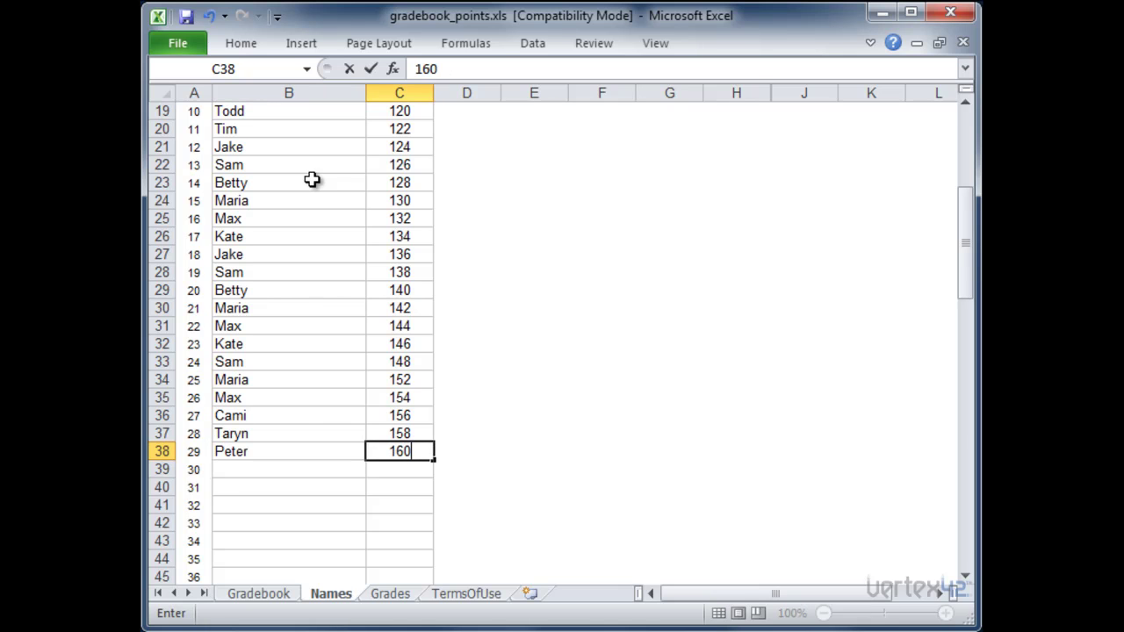
pyautogui.press('Return')
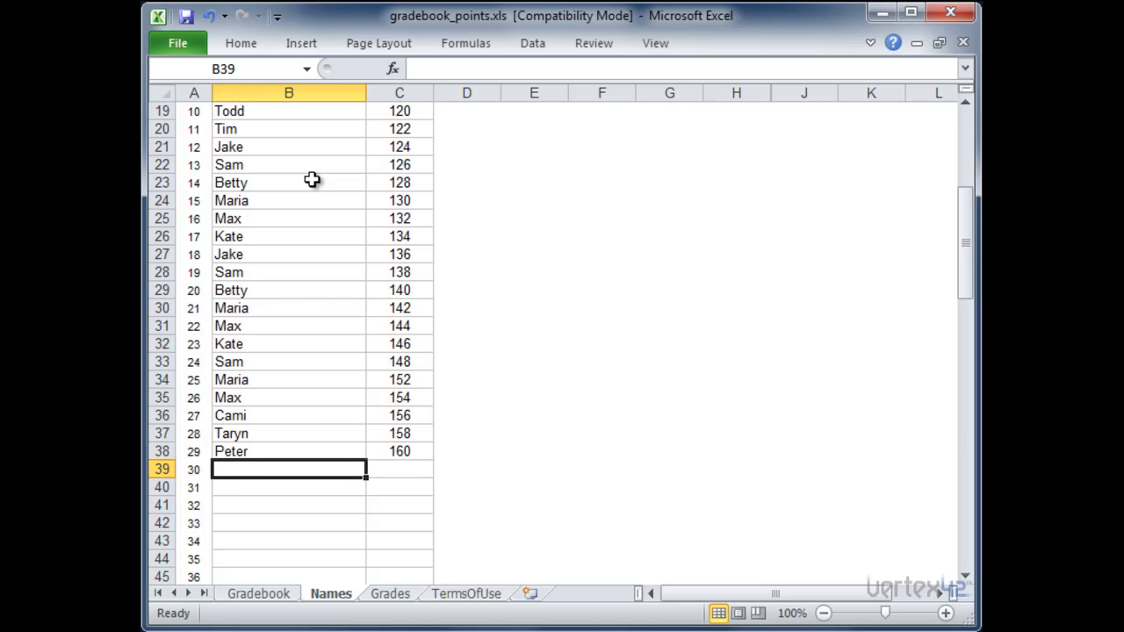
pyautogui.write('John W')
pyautogui.press('Tab')
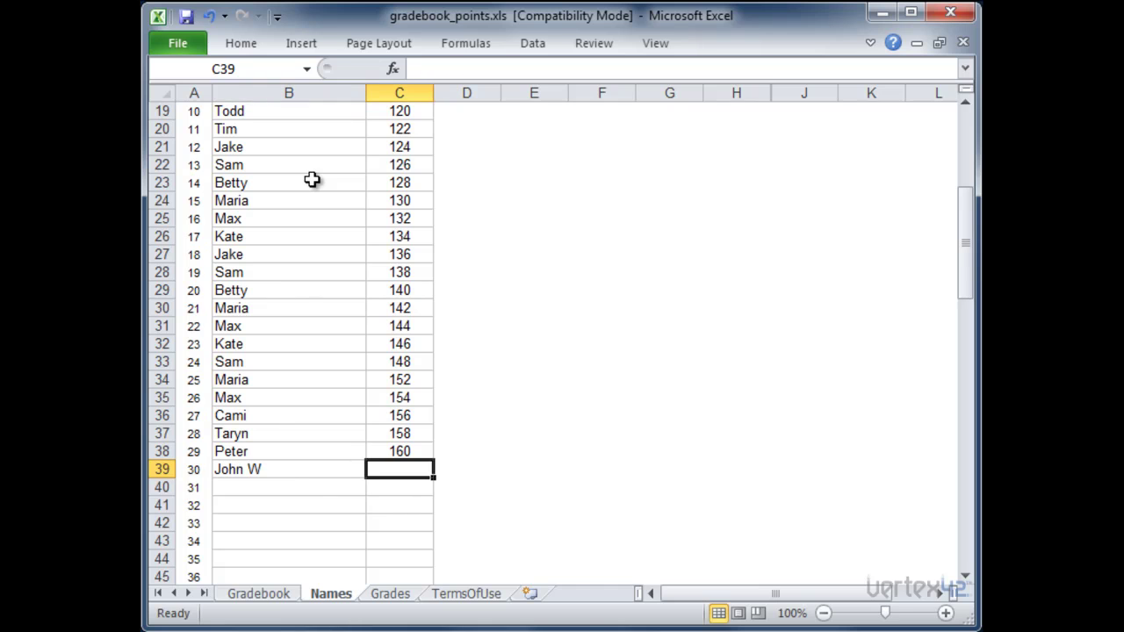
pyautogui.write('162')
pyautogui.press('Return')
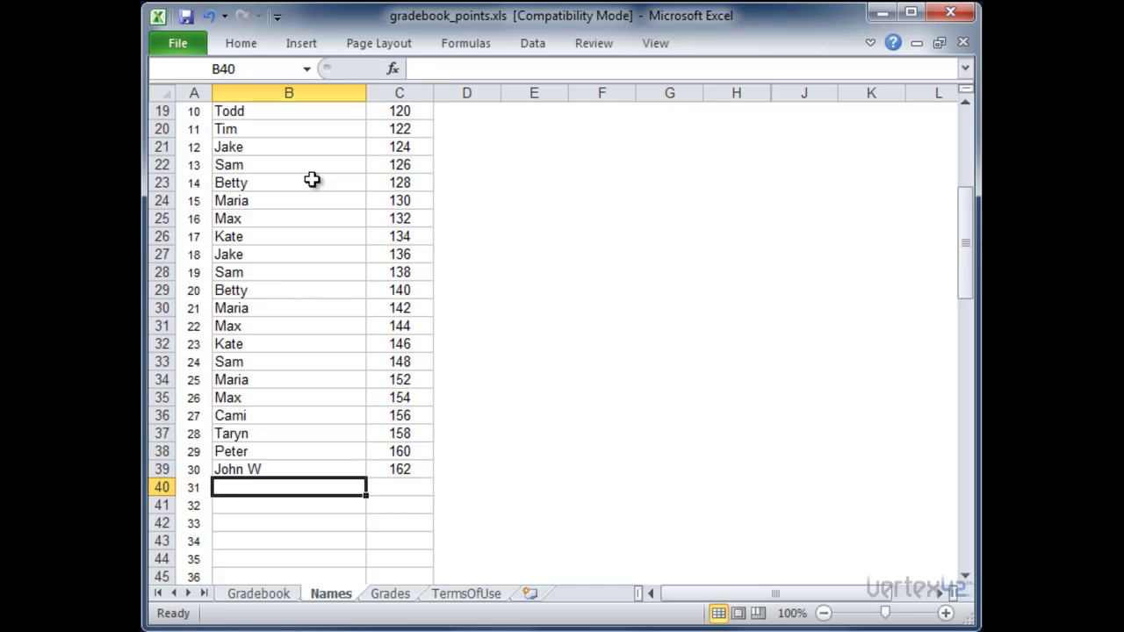
pyautogui.write('Joseph')
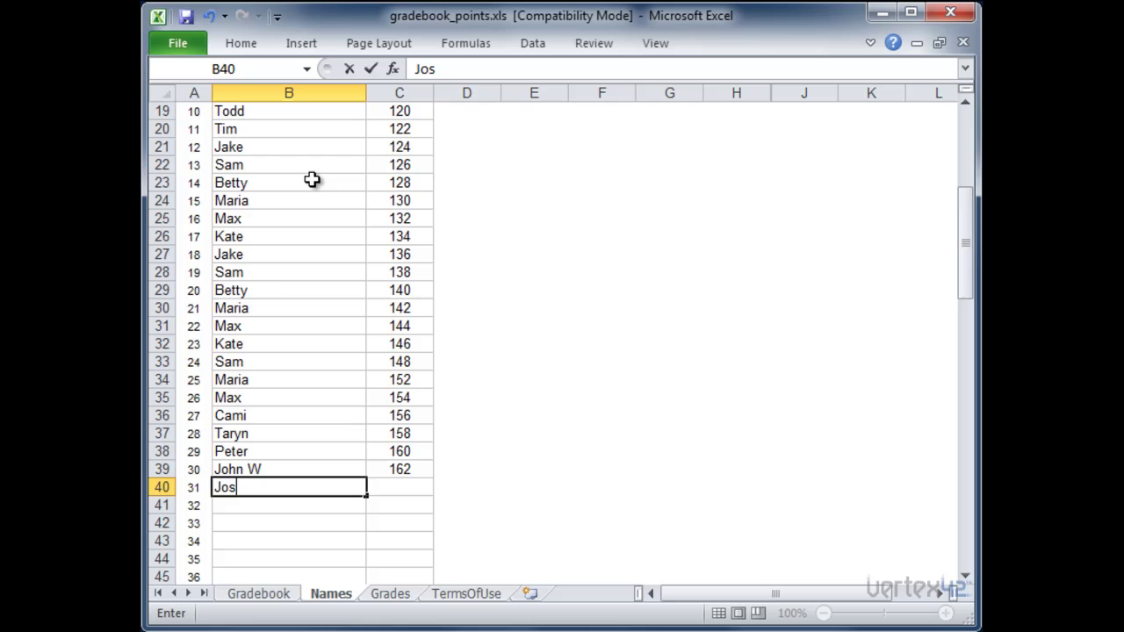
pyautogui.click(407, 483)
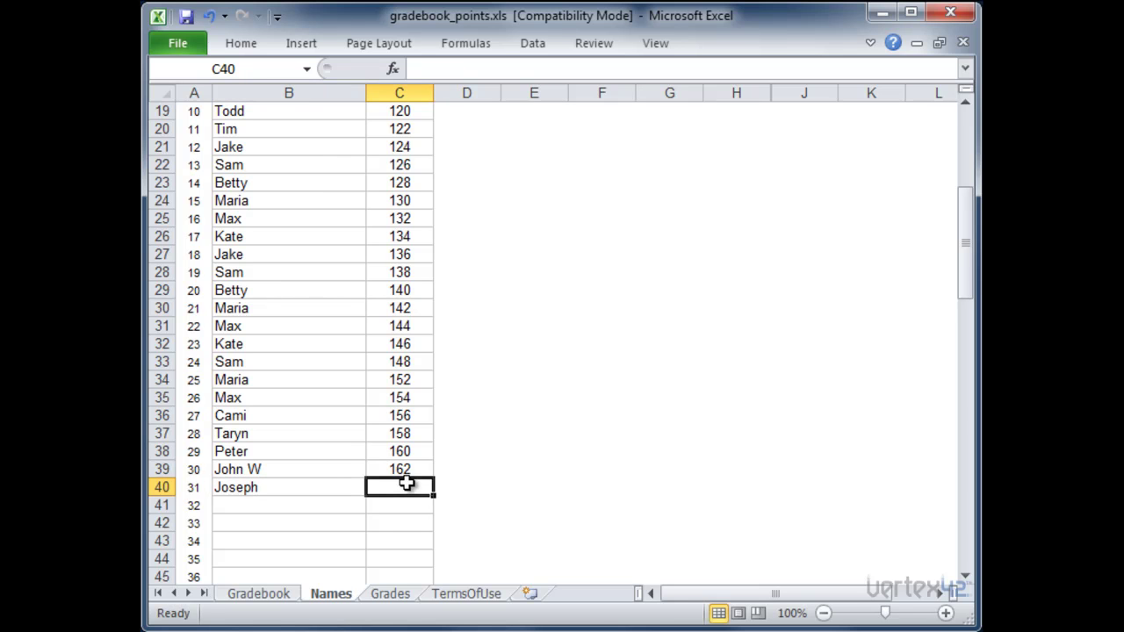
pyautogui.write('164')
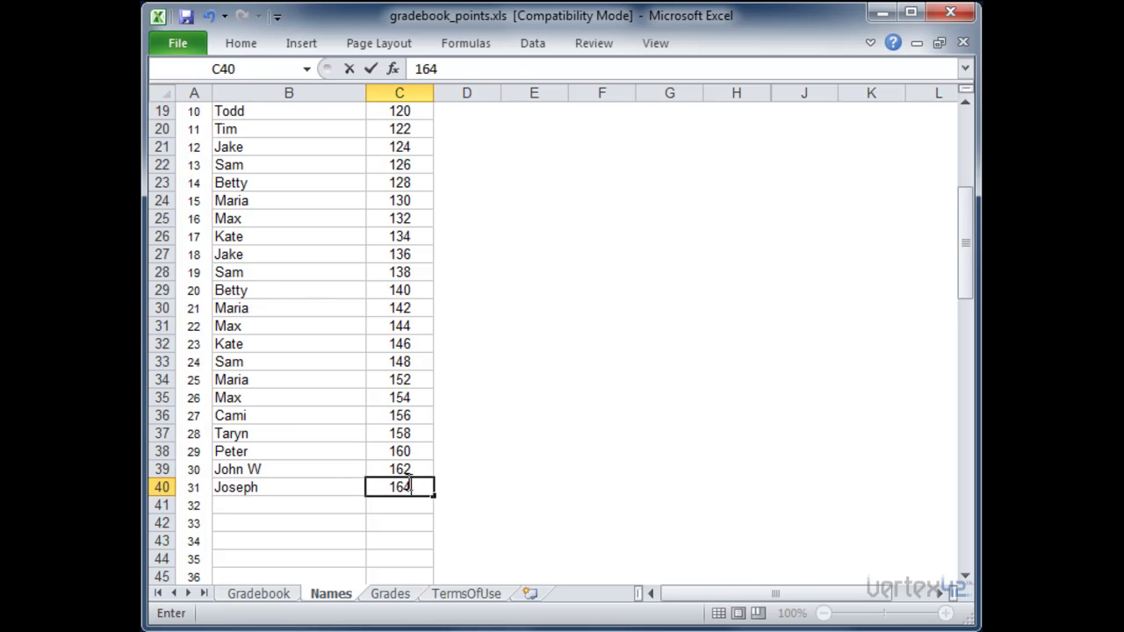
pyautogui.click(316, 507)
# Scroll through the Names sheet to review the master list of names and IDs.
pyautogui.scroll(2, 450, 312)
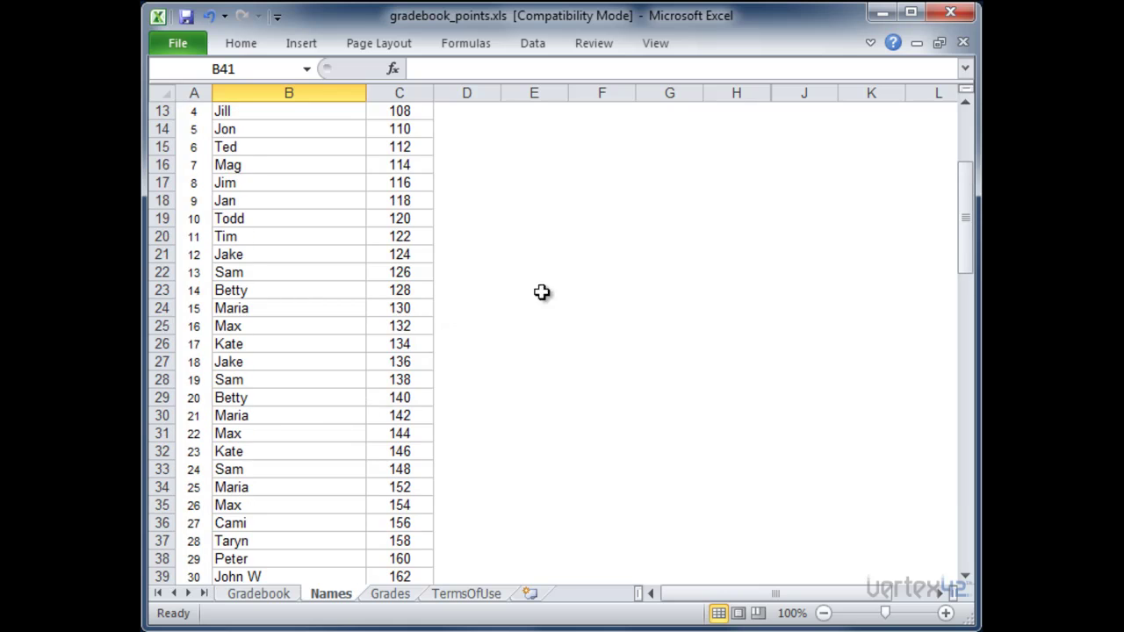
pyautogui.moveTo(970, 218); pyautogui.dragTo(969, 180)
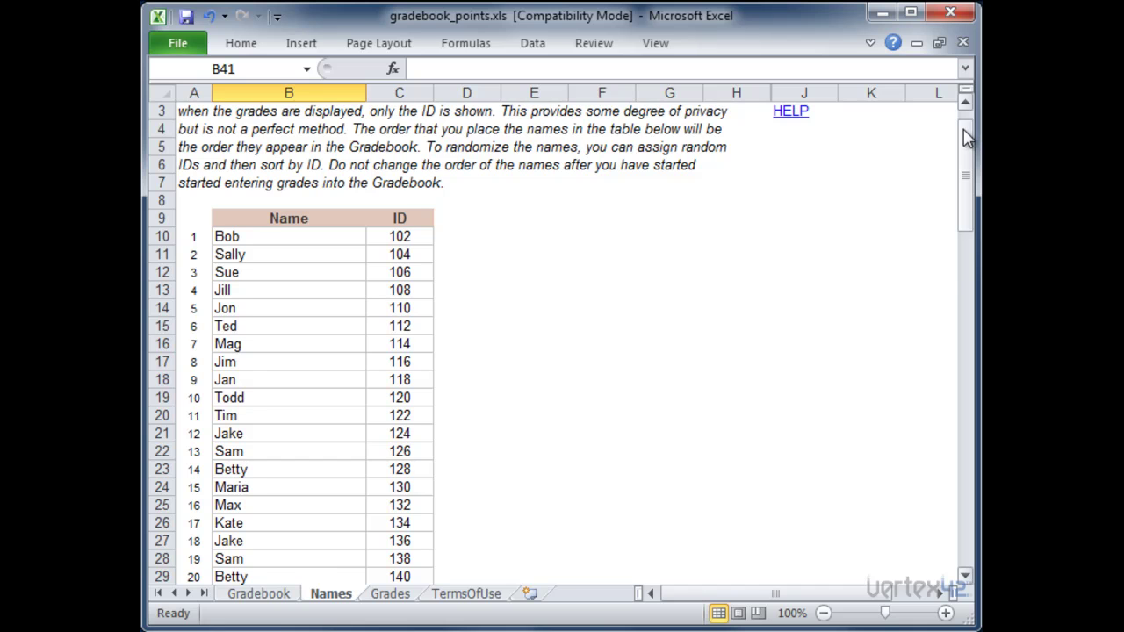
pyautogui.scroll(-2, 802, 243)
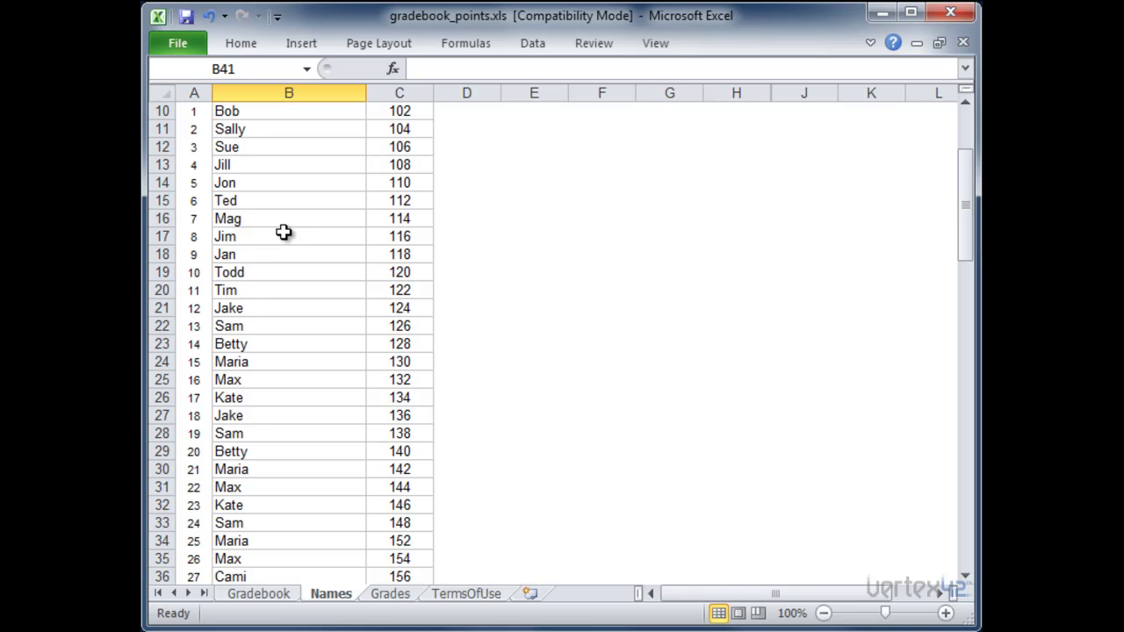
pyautogui.moveTo(964, 176); pyautogui.dragTo(966, 214)
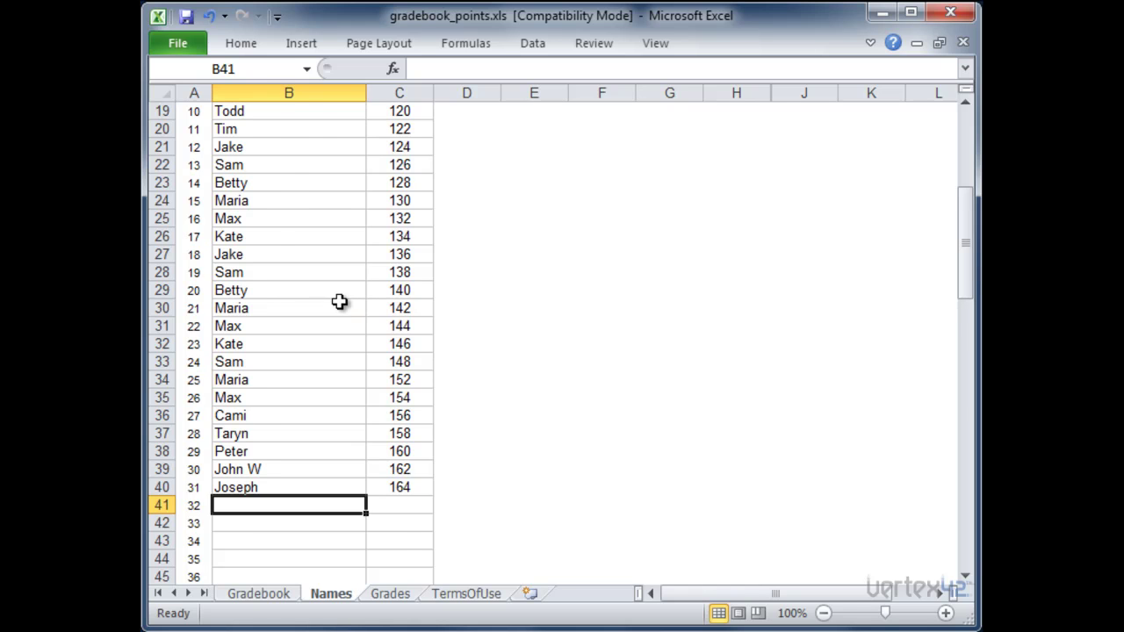
pyautogui.scroll(6, 364, 336)
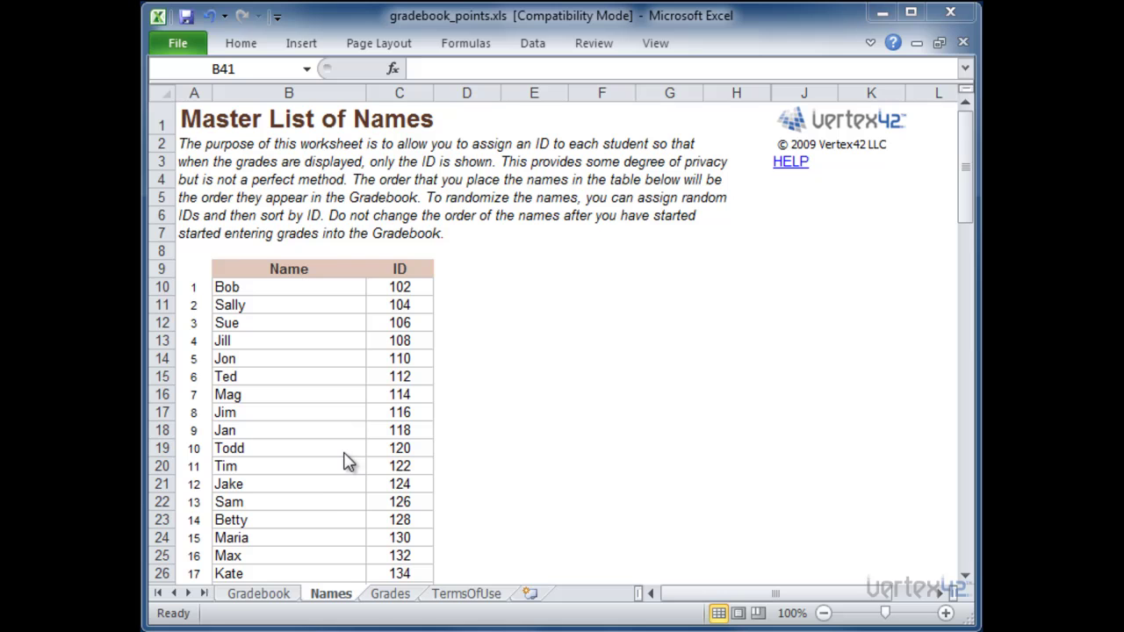
# On the Gradebook sheet, copy Jake's row 28 and insert it as row 37.
pyautogui.click(252, 599)
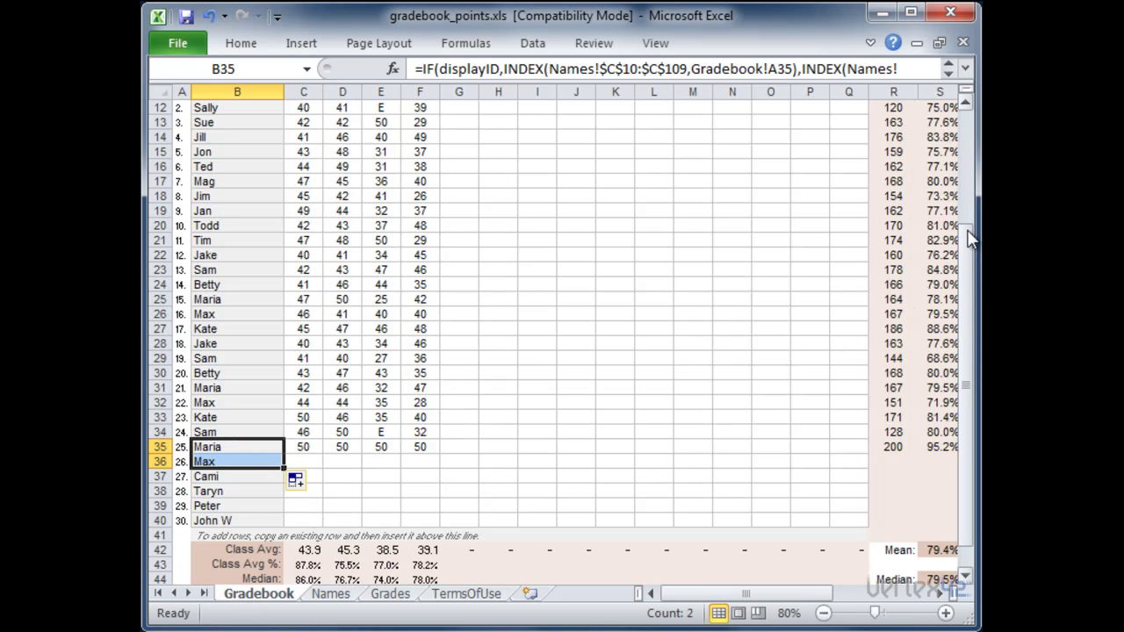
pyautogui.moveTo(966, 246); pyautogui.dragTo(971, 211)
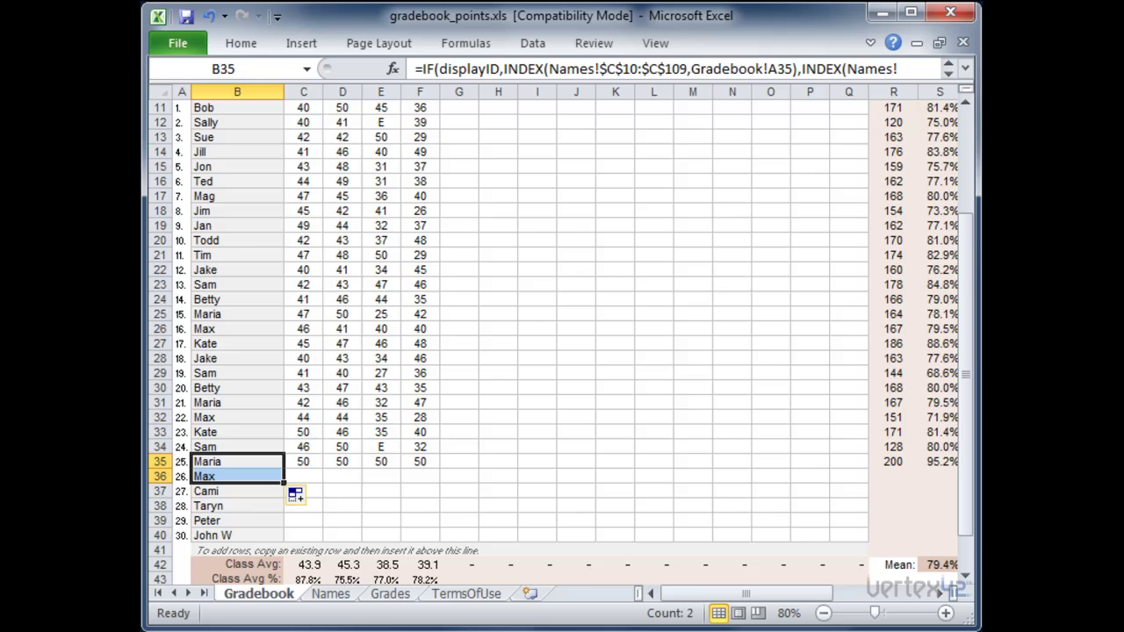
pyautogui.moveTo(970, 355)
pyautogui.mouseDown()
pyautogui.moveTo(970, 250)
pyautogui.moveTo(970, 360)
pyautogui.mouseUp()
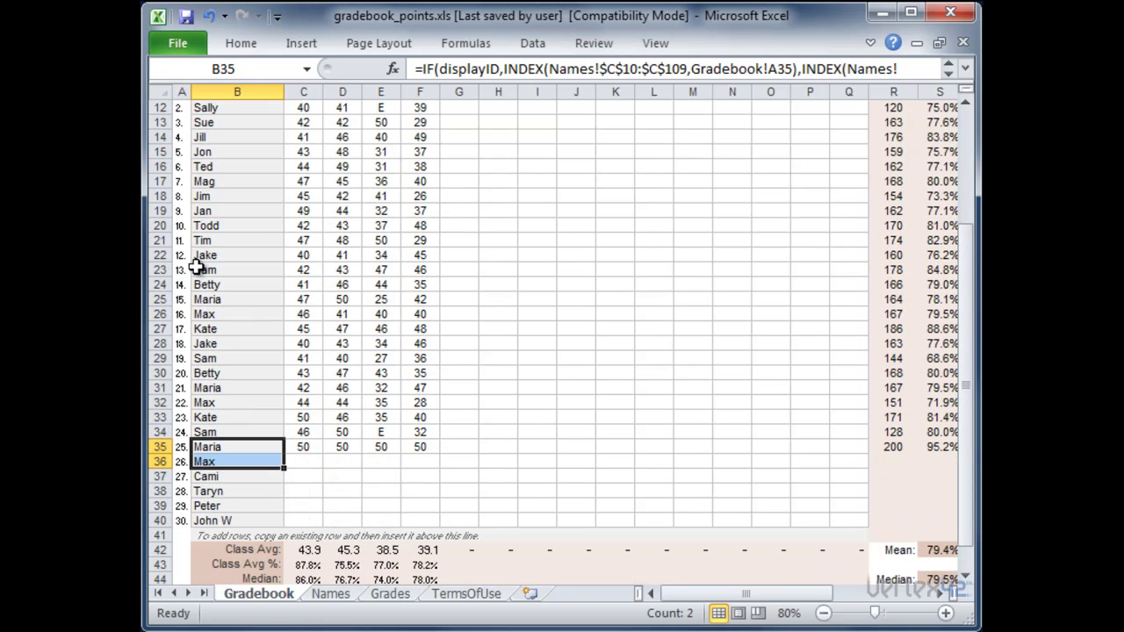
pyautogui.click(159, 344)
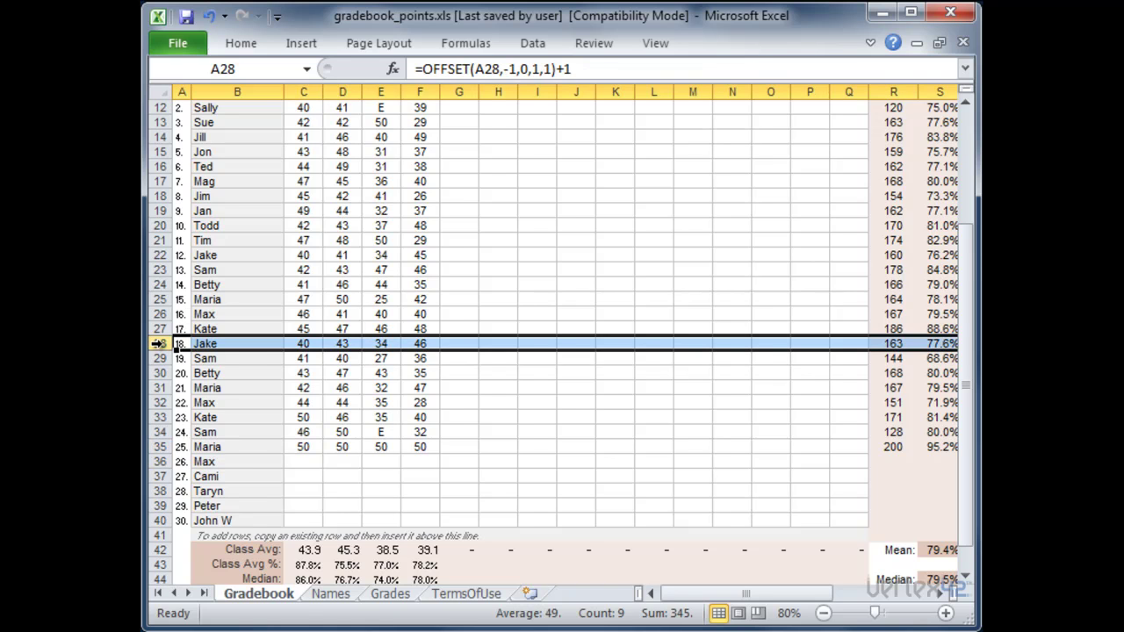
pyautogui.rightClick(159, 344)
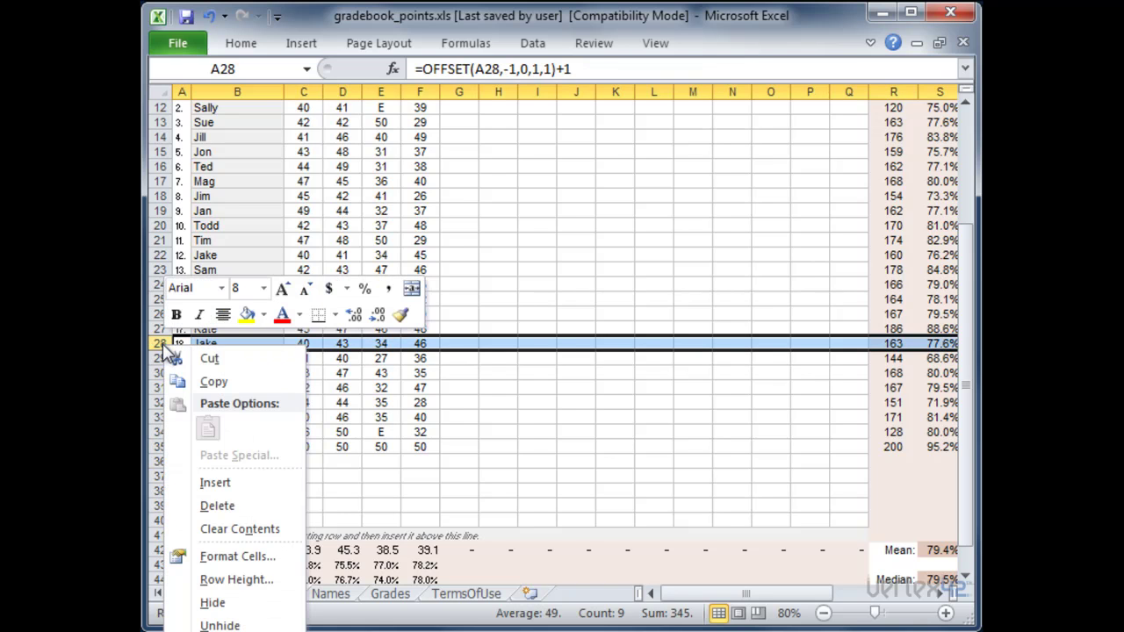
pyautogui.click(215, 384)
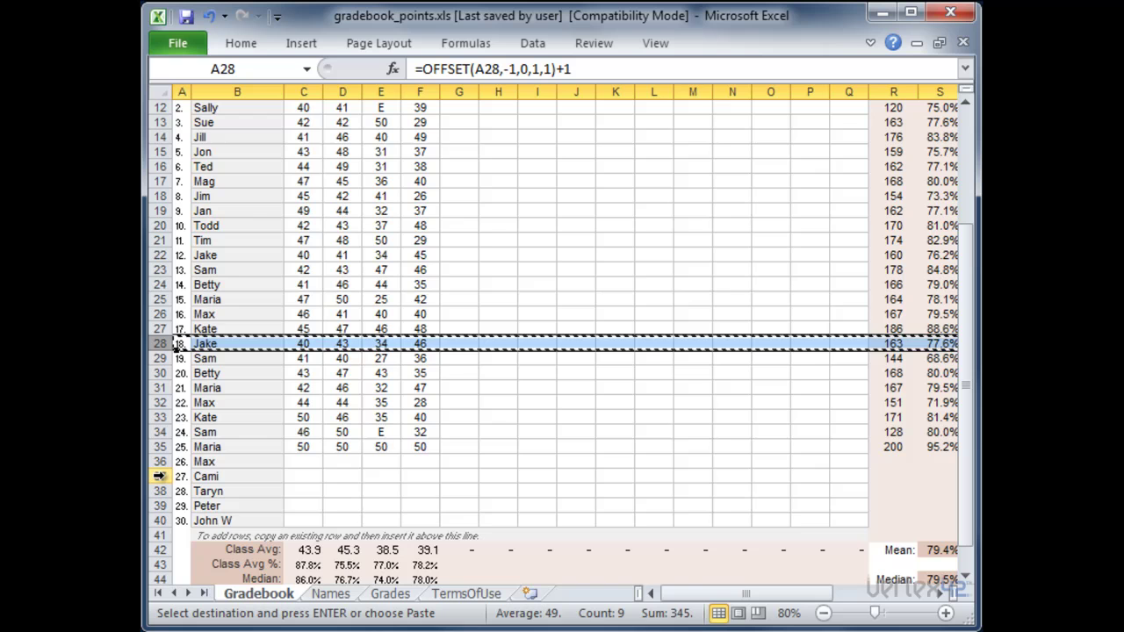
pyautogui.click(160, 476)
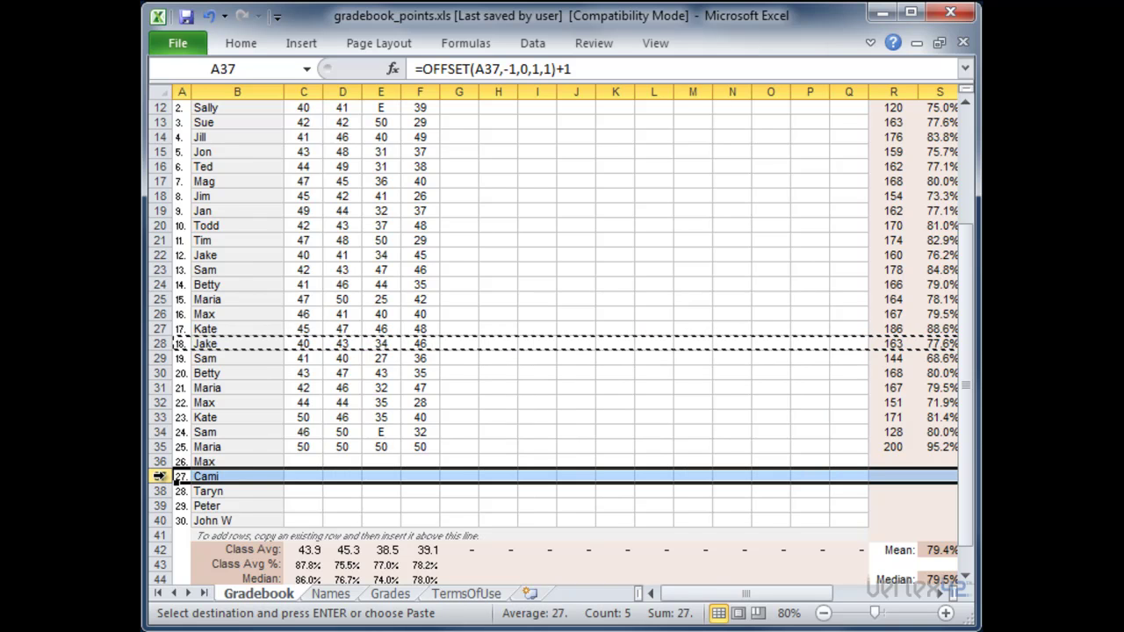
pyautogui.rightClick(162, 479)
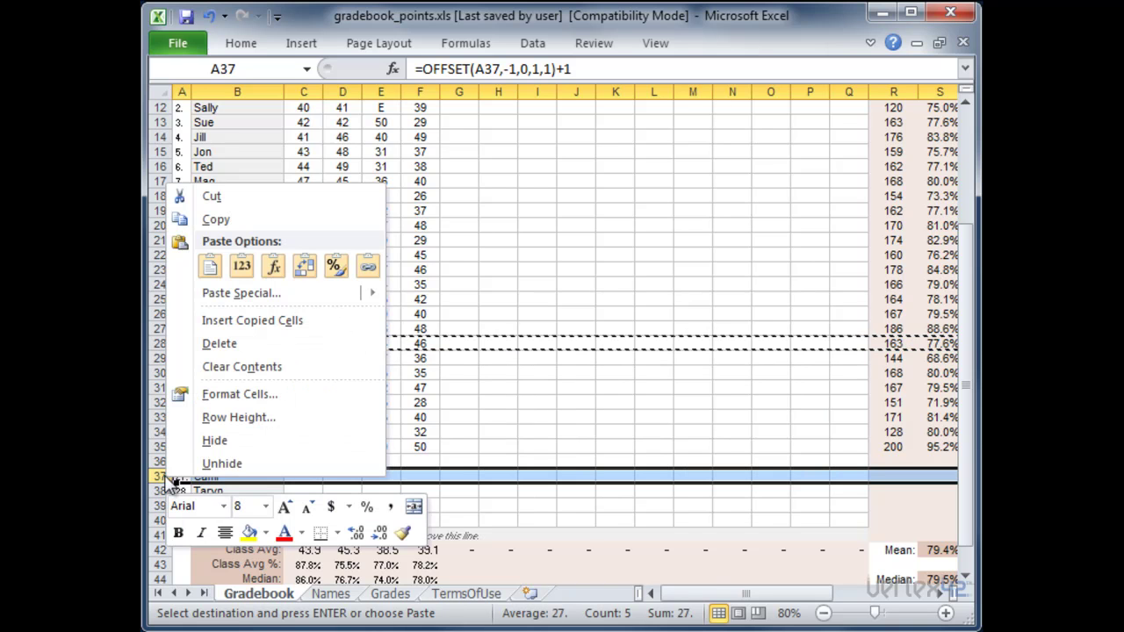
pyautogui.click(254, 321)
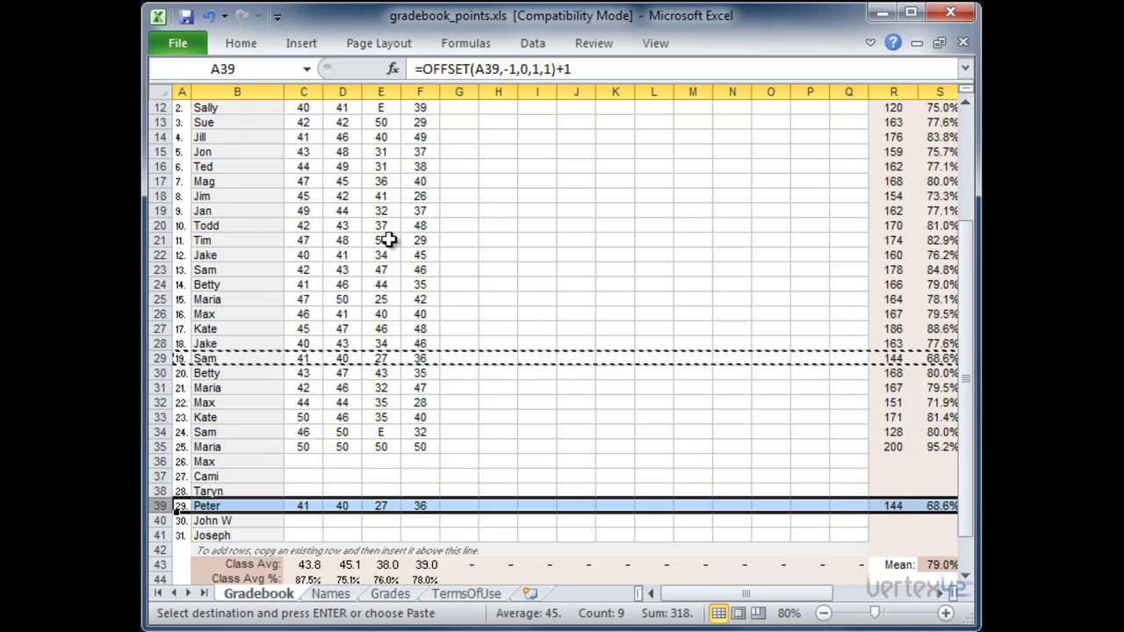
pyautogui.scroll(1, 395, 227)
# Select the student score range C11:F39 and delete all existing scores.
pyautogui.moveTo(302, 130); pyautogui.dragTo(426, 540)
pyautogui.press('Delete')
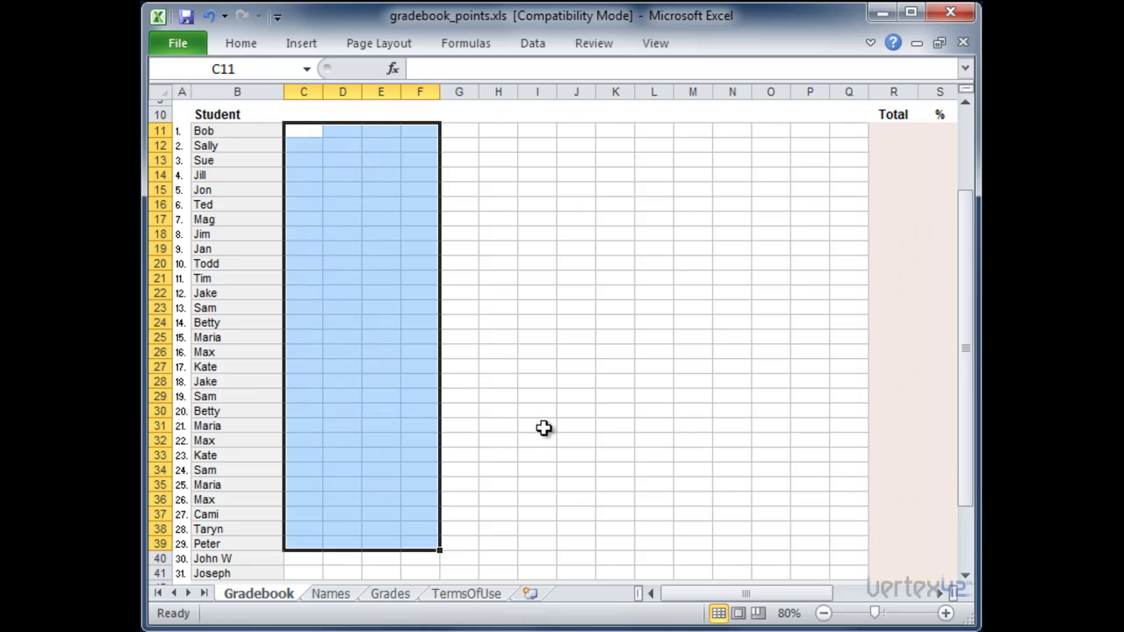
pyautogui.scroll(-1, 544, 428)
pyautogui.scroll(3, 667, 382)
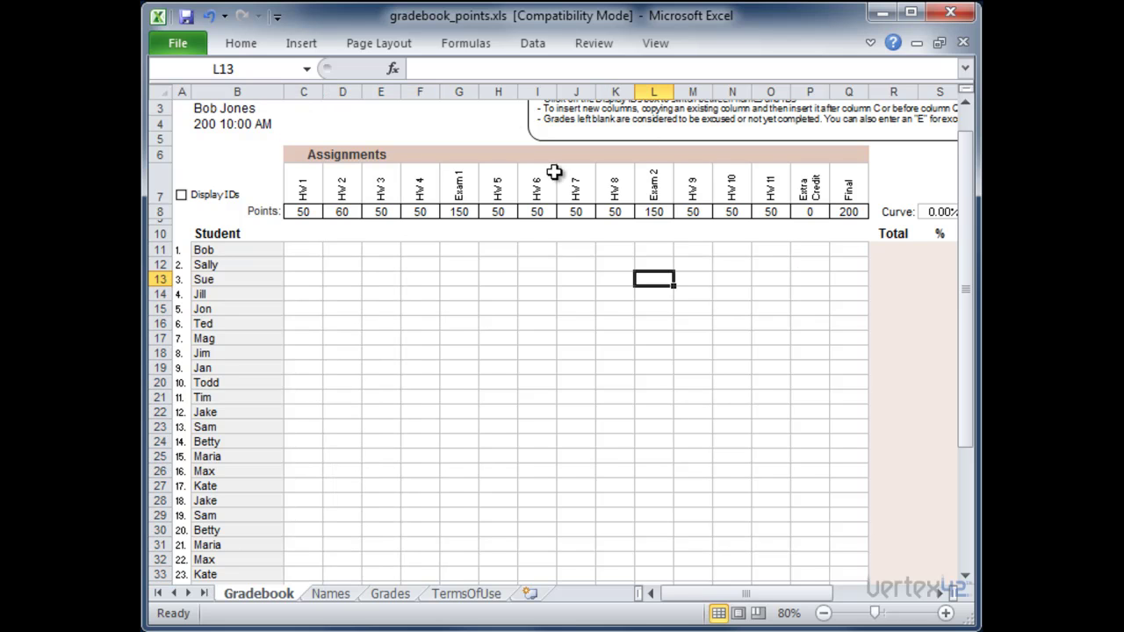
# Copy the Exam 1 column and insert it before the HW 7 column.
pyautogui.click(459, 91)
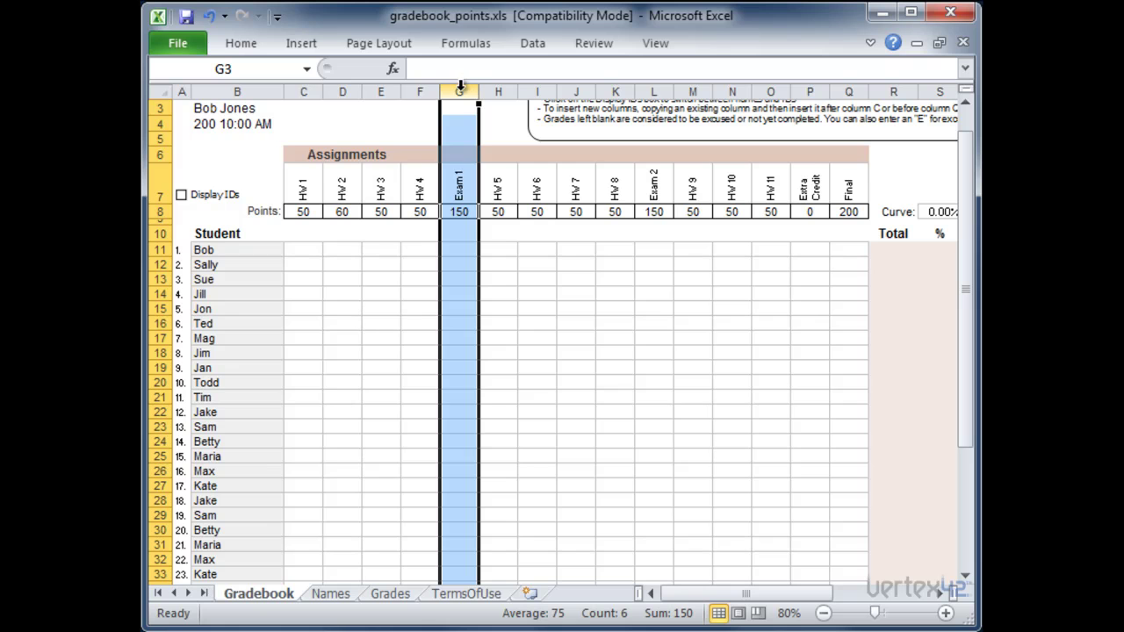
pyautogui.rightClick(458, 91)
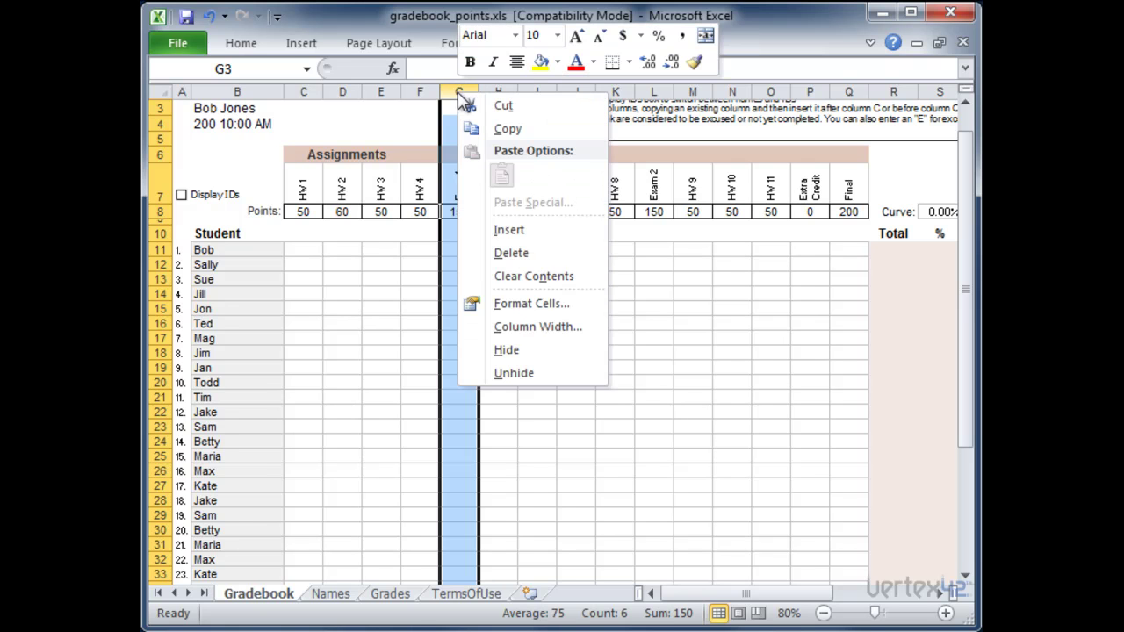
pyautogui.click(514, 129)
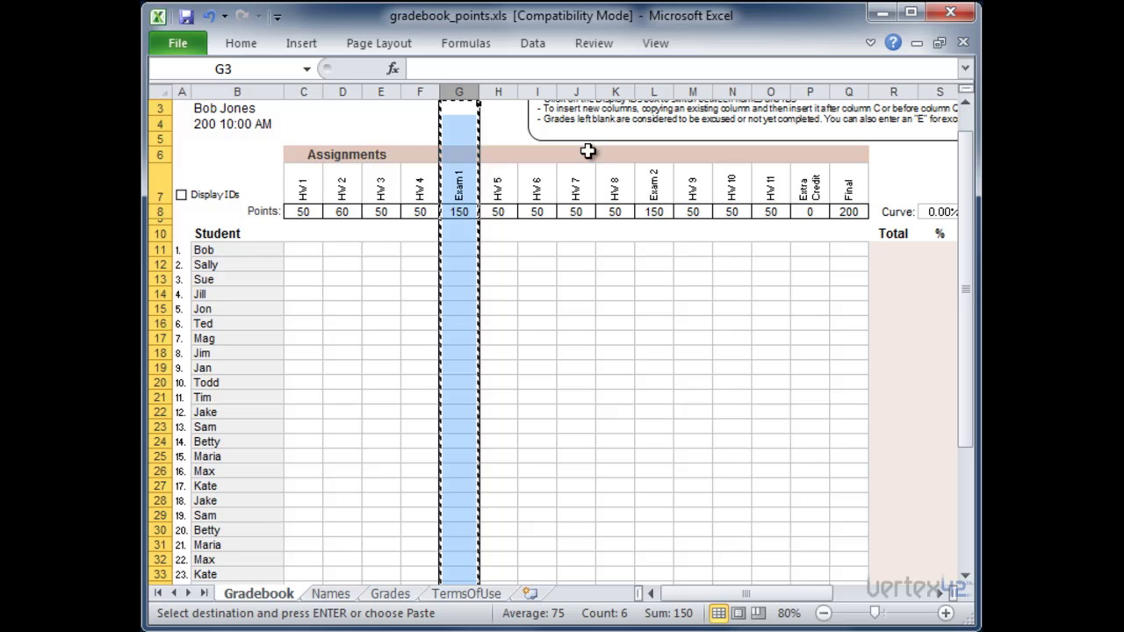
pyautogui.click(577, 91)
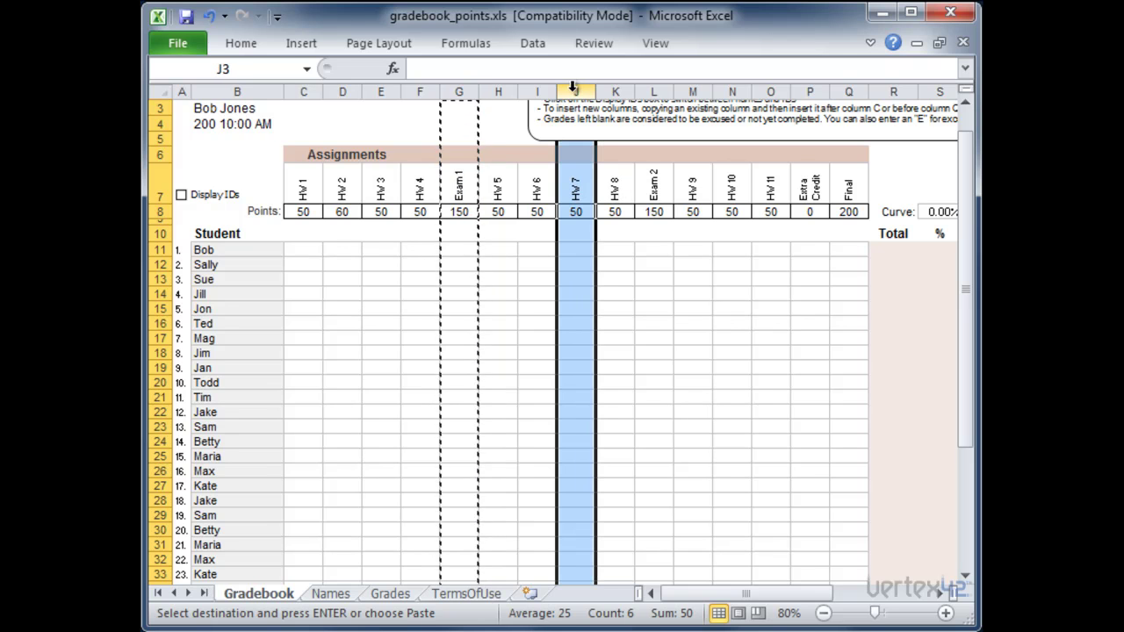
pyautogui.rightClick(578, 93)
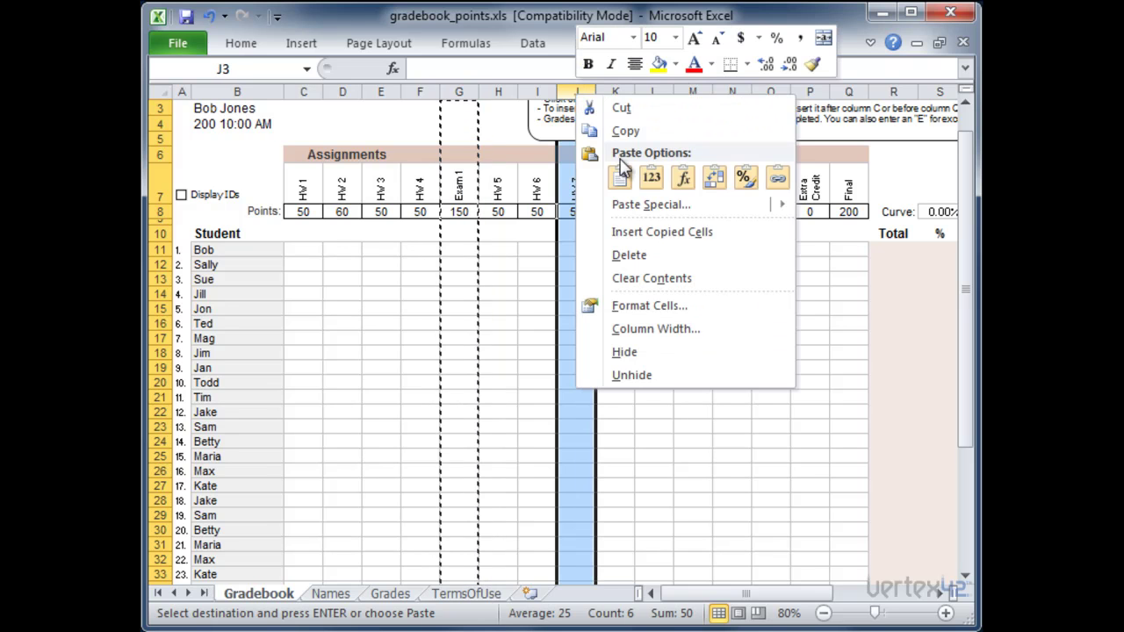
pyautogui.click(674, 234)
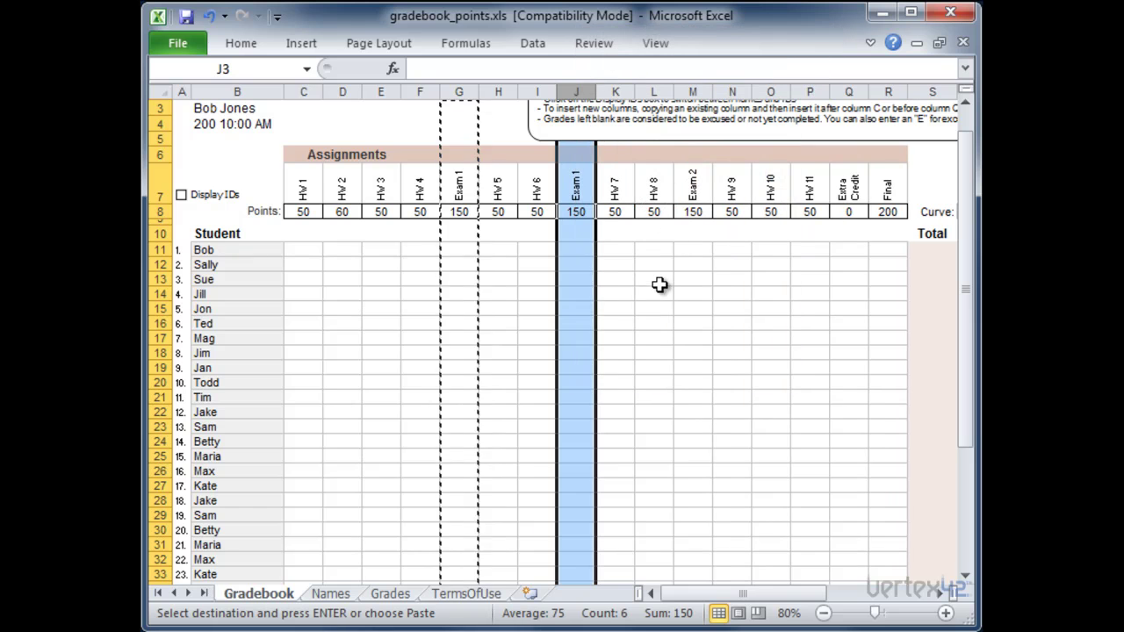
# Rename the new column heading to Mid Term and give it 200 points.
pyautogui.doubleClick(586, 187)
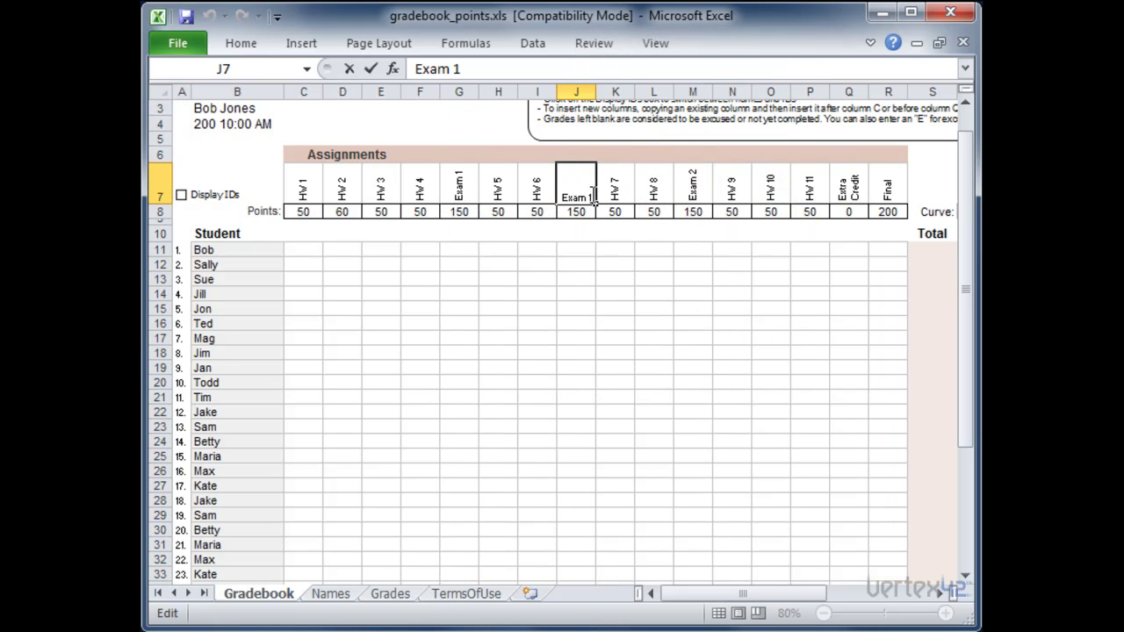
pyautogui.press('Delete')
pyautogui.press('Delete')
pyautogui.press('Delete')
pyautogui.press('Delete')
pyautogui.press('Delete')
pyautogui.press('Delete')
pyautogui.write('MidT')
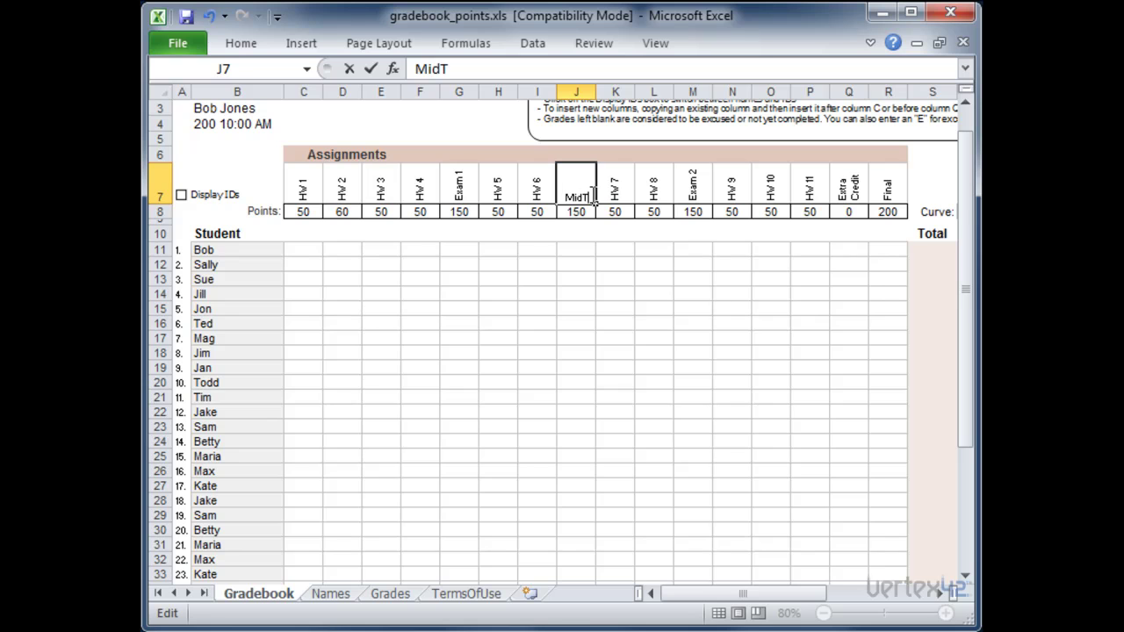
pyautogui.press('BackSpace')
pyautogui.write('Term')
pyautogui.press('Return')
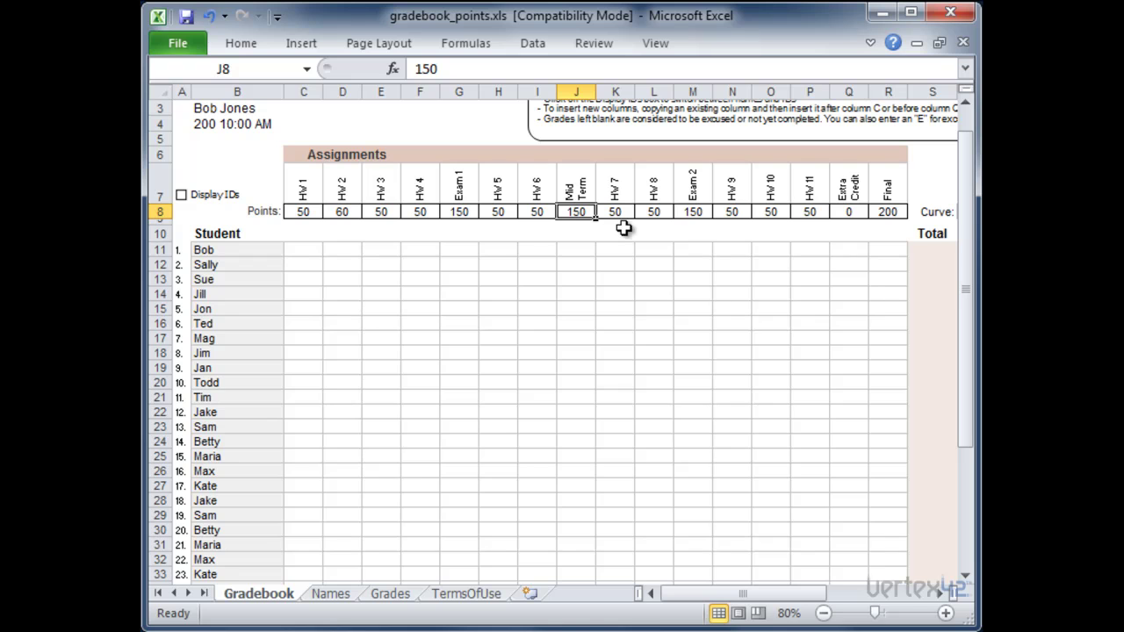
pyautogui.write('200')
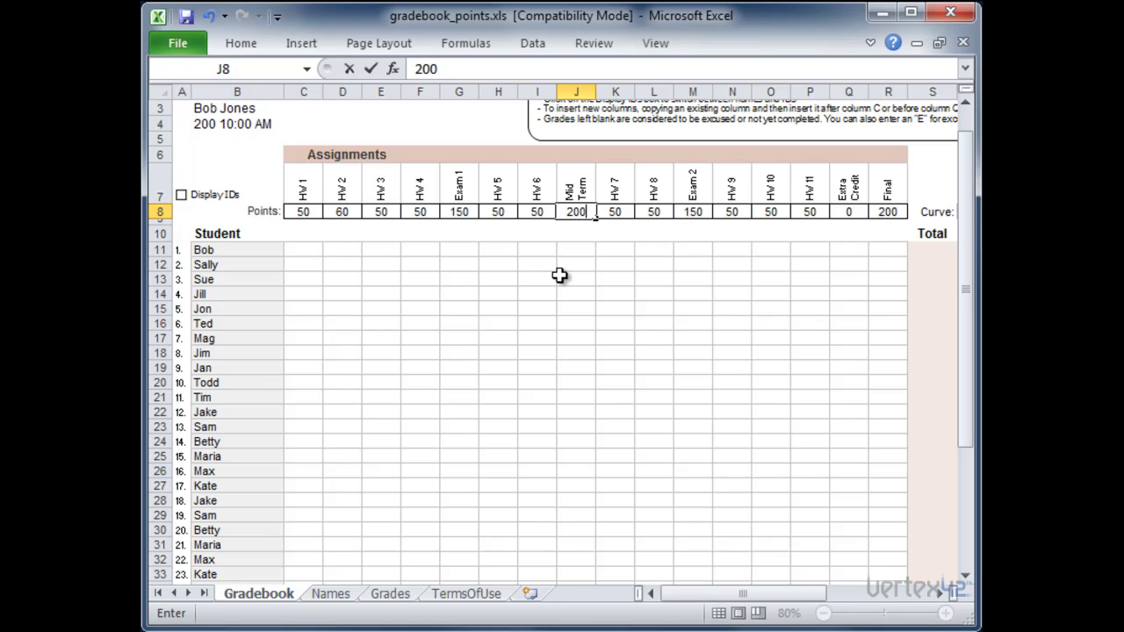
# Confirm Mid Term's 200 points, then copy its column and insert it before the Final.
pyautogui.click(539, 252)
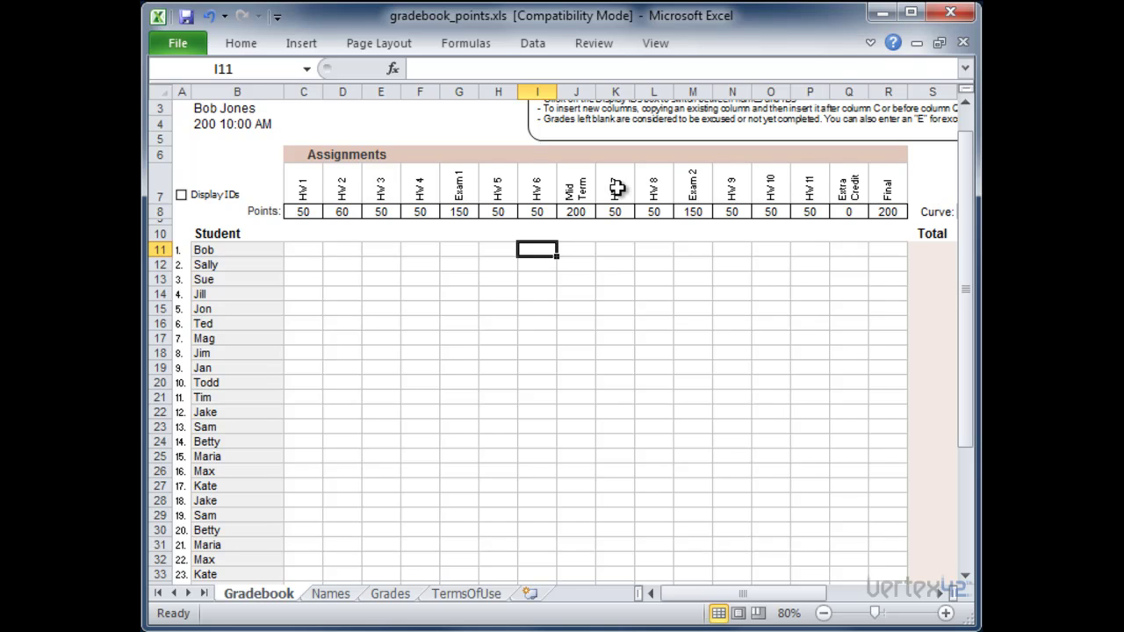
pyautogui.click(576, 84)
pyautogui.rightClick(576, 83)
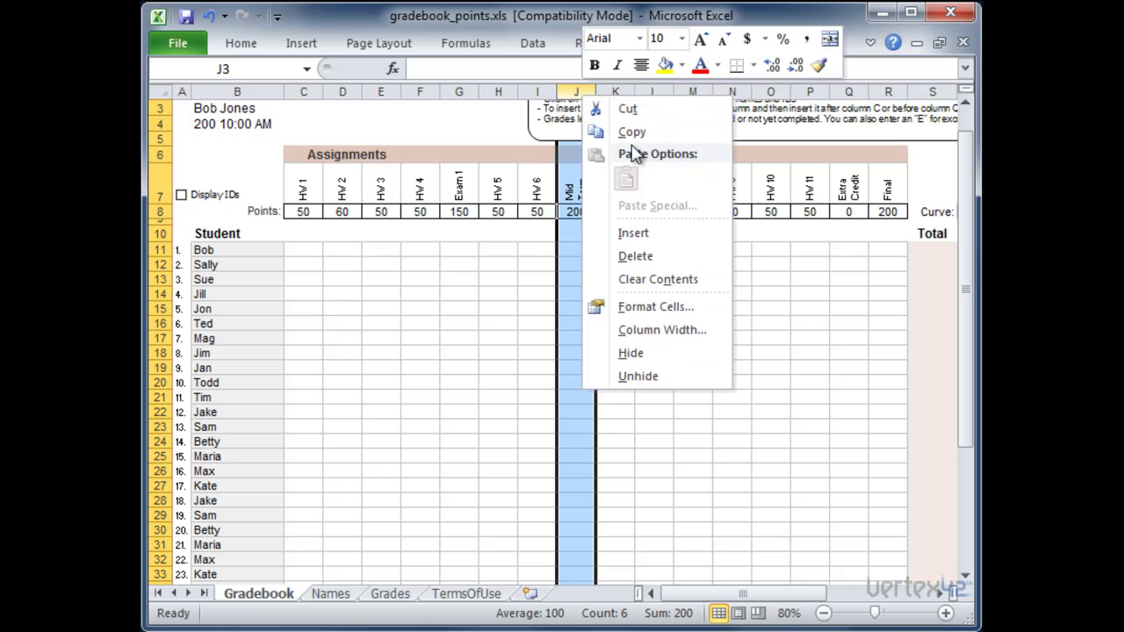
pyautogui.click(627, 132)
pyautogui.click(888, 92)
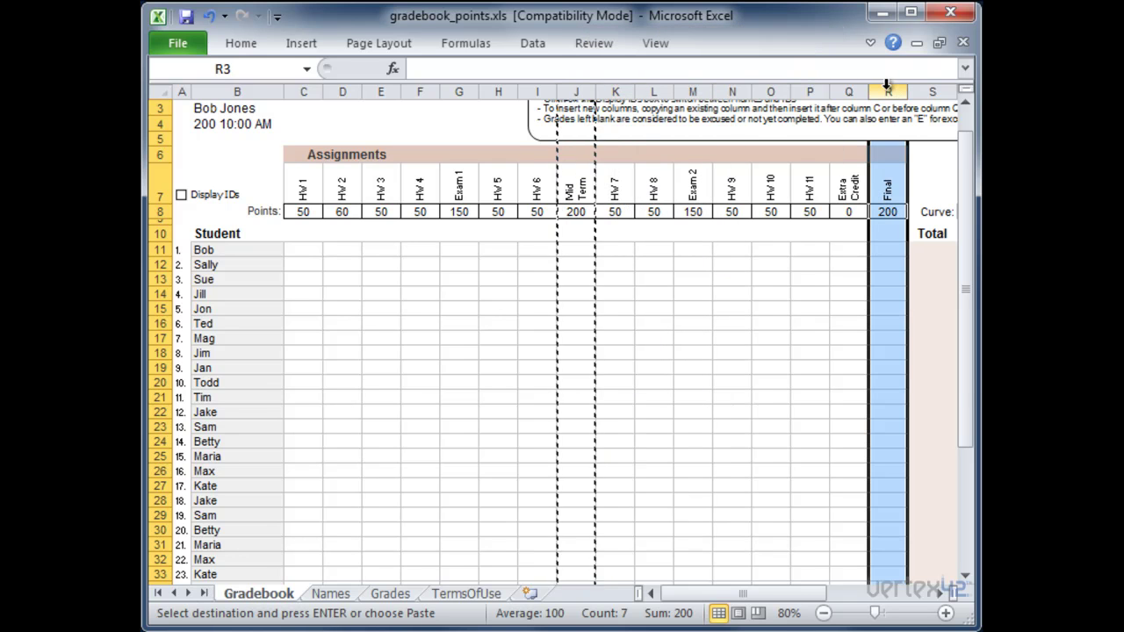
pyautogui.rightClick(887, 91)
pyautogui.press('Escape')
pyautogui.rightClick(885, 92)
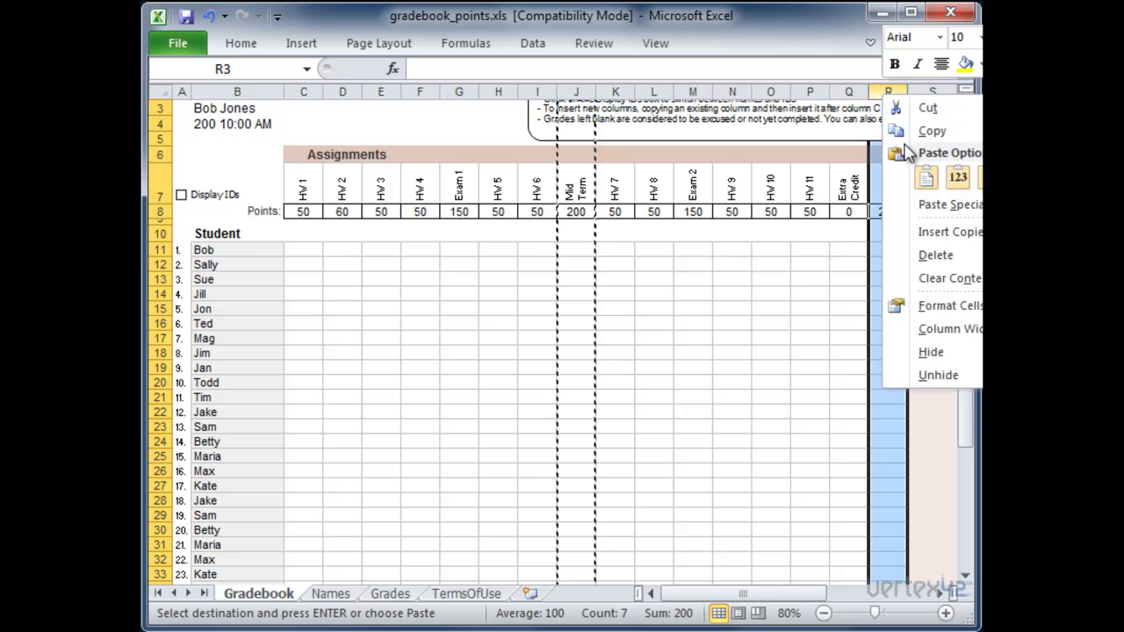
pyautogui.click(962, 235)
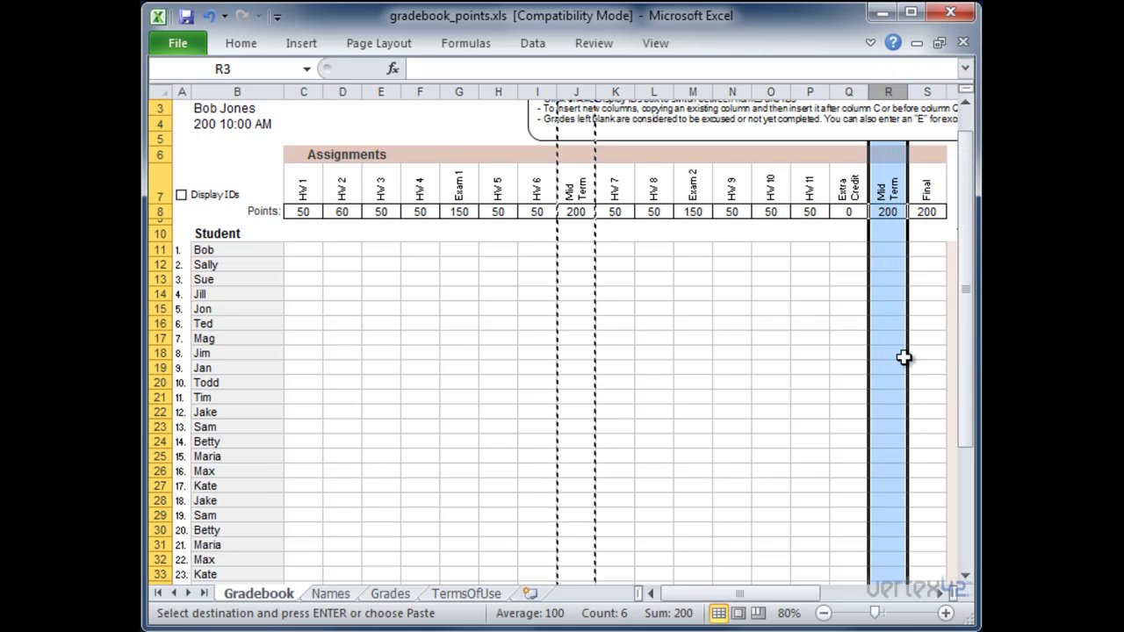
# Rename the new column heading in R7 to Written Paper.
pyautogui.click(887, 188)
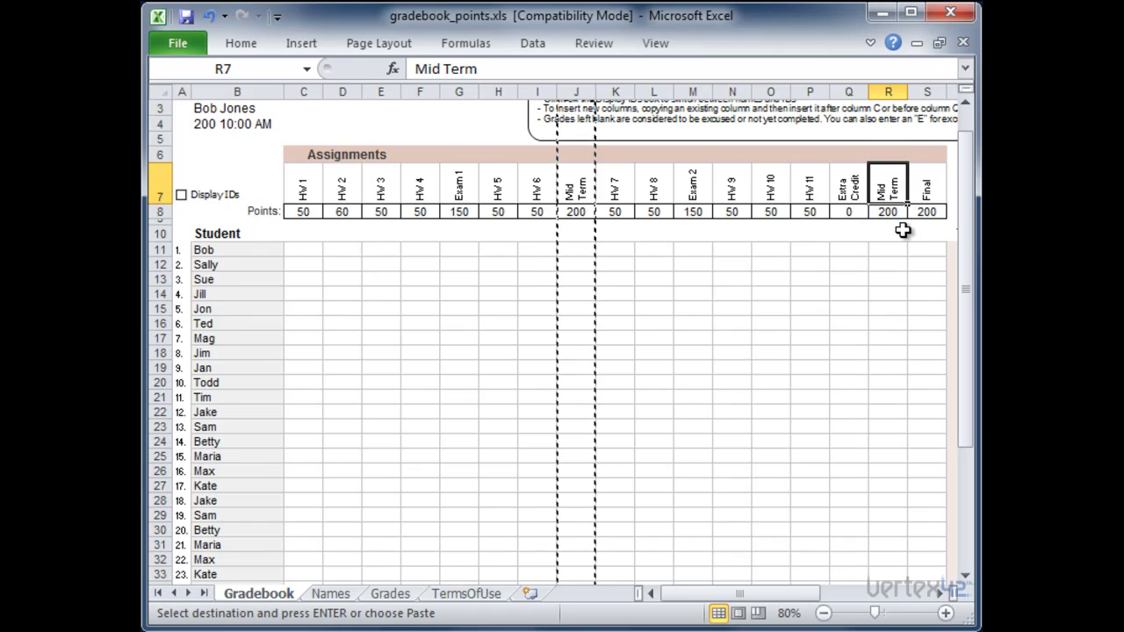
pyautogui.write('Written papew')
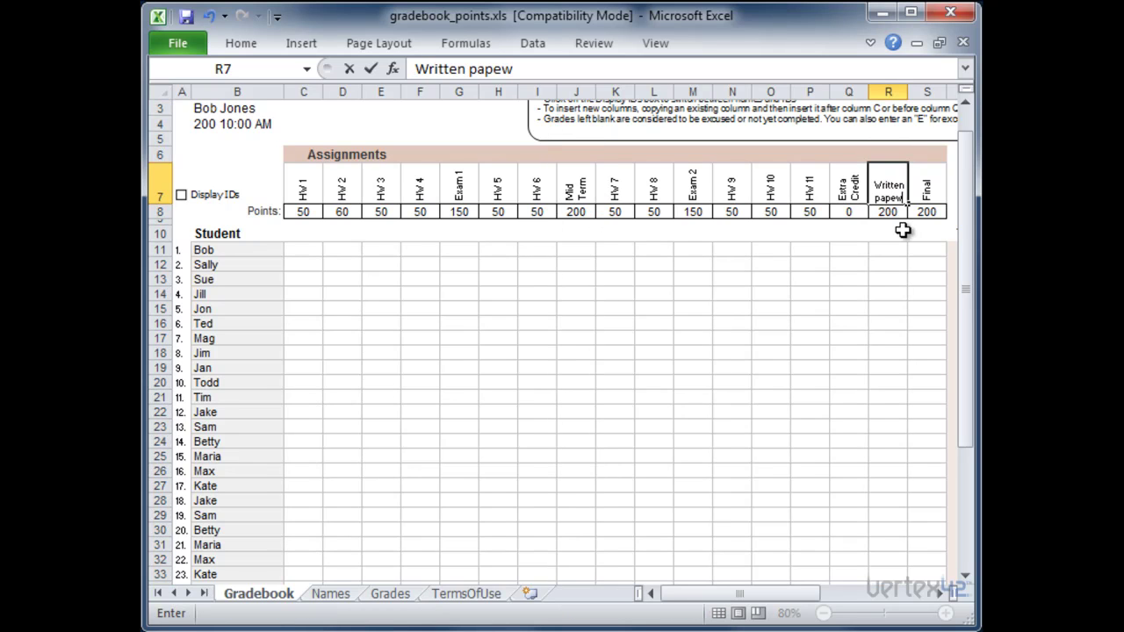
pyautogui.press('BackSpace')
pyautogui.press('BackSpace')
pyautogui.press('BackSpace')
pyautogui.press('BackSpace')
pyautogui.press('BackSpace')
pyautogui.write('Paper')
pyautogui.press('Return')
# Enter HW 1 scores 47, 45, 34, 43, 34, 45, 43, 32 starting at C11.
pyautogui.scroll(1, 864, 202)
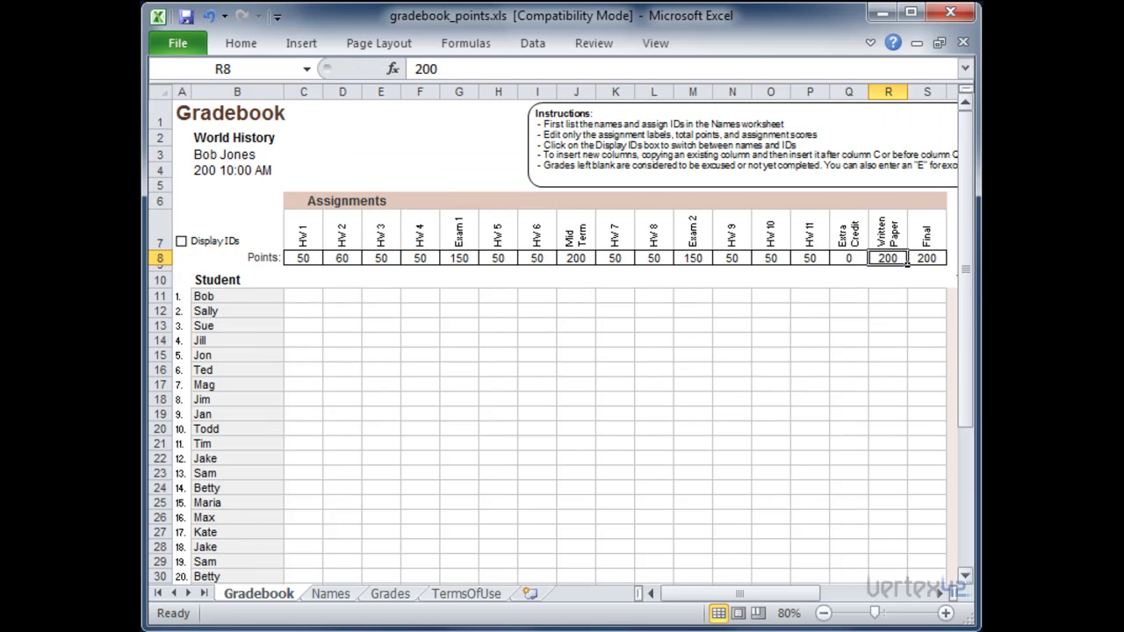
pyautogui.moveTo(971, 194); pyautogui.dragTo(975, 296)
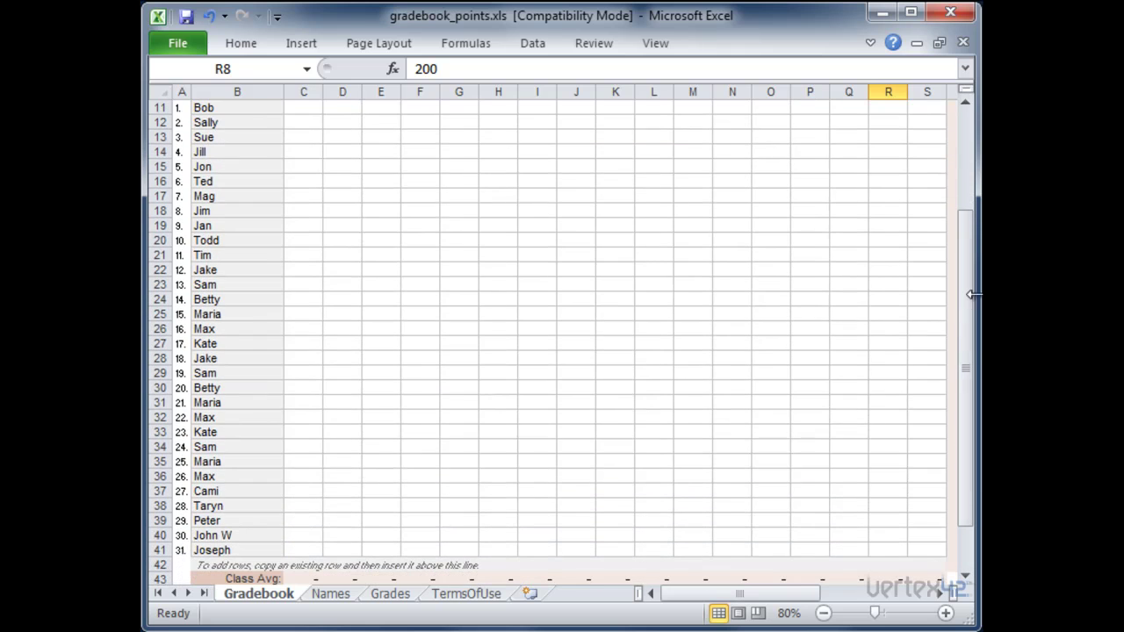
pyautogui.moveTo(789, 598); pyautogui.dragTo(867, 597)
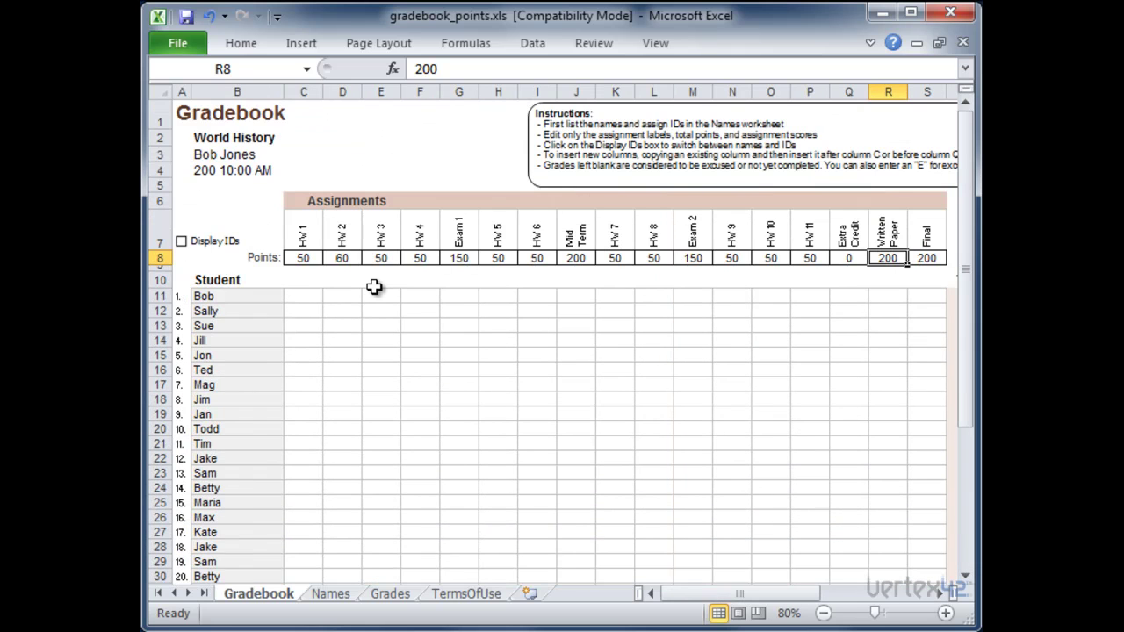
pyautogui.click(303, 296)
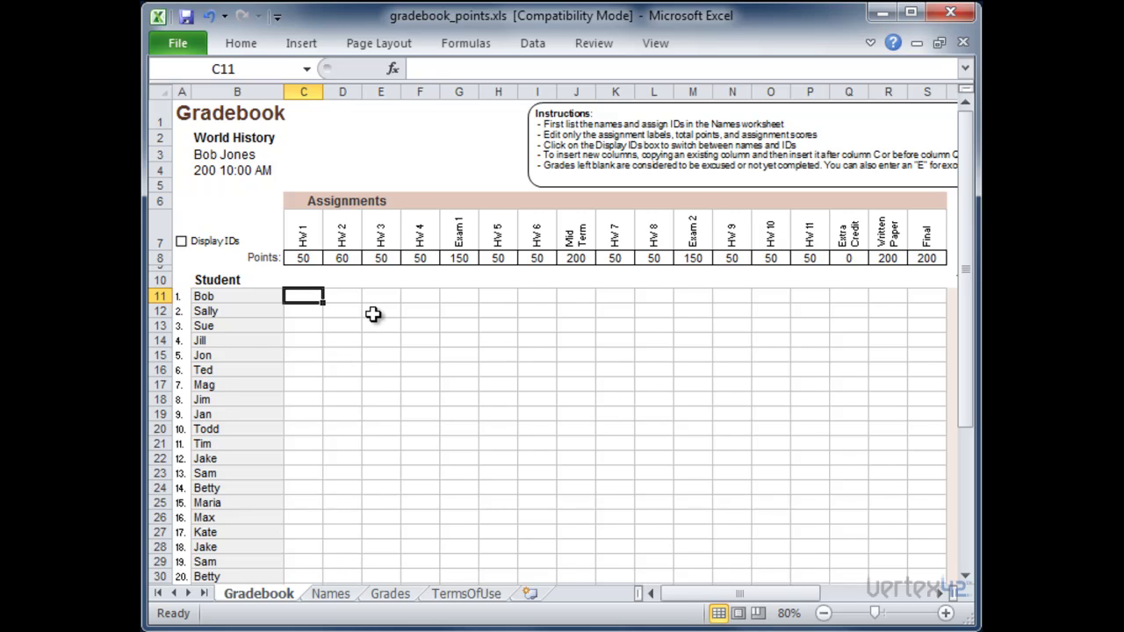
pyautogui.write('47')
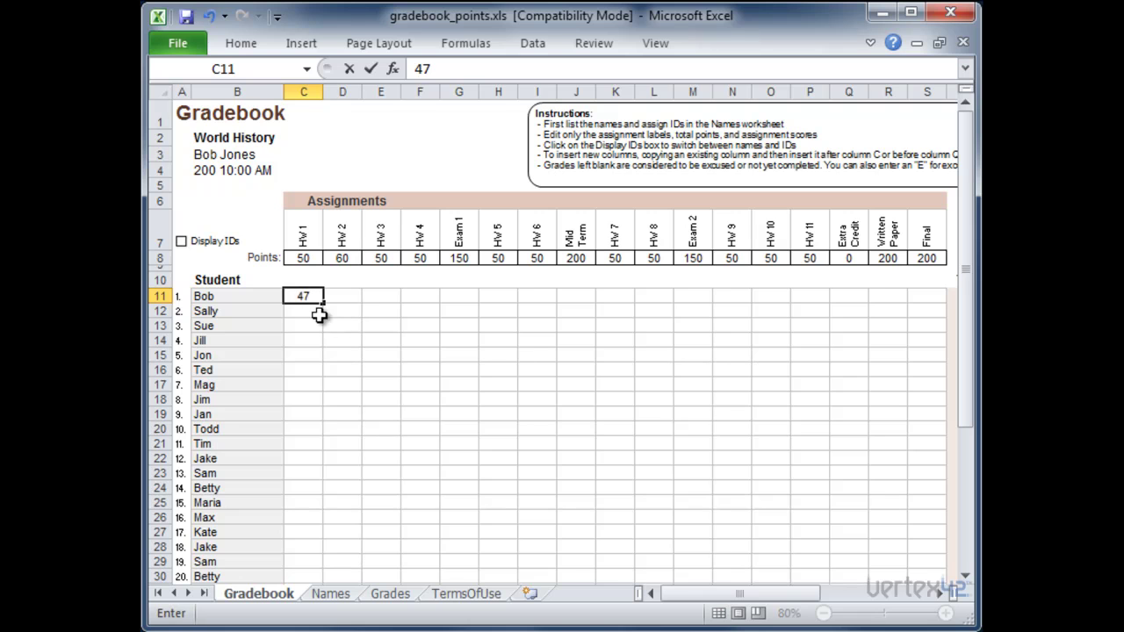
pyautogui.press('Return')
pyautogui.write('45')
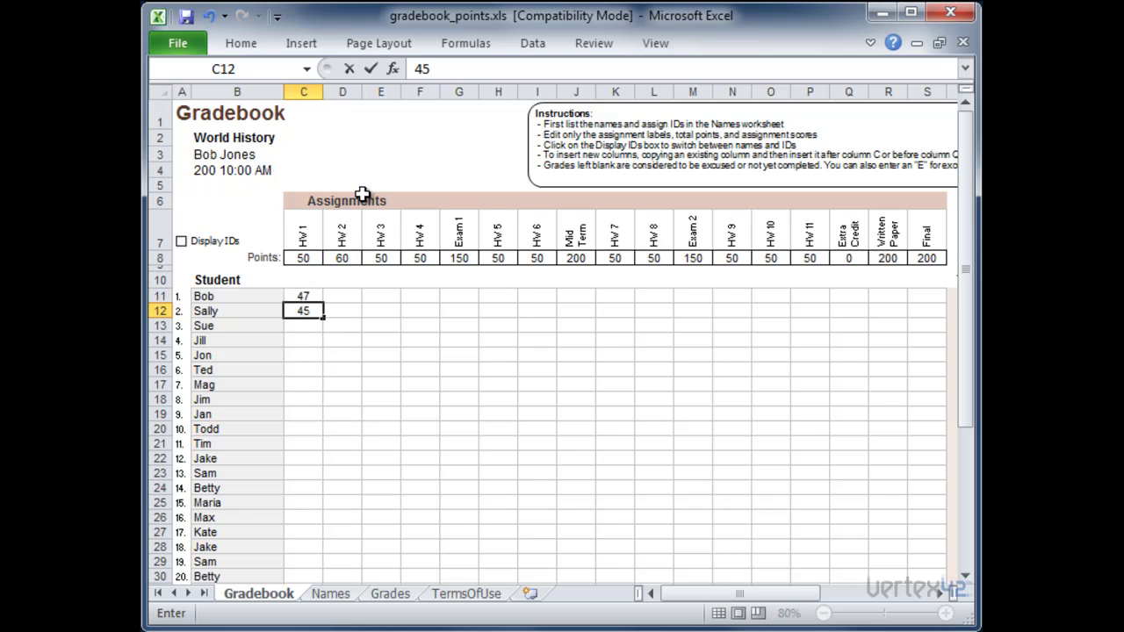
pyautogui.click(311, 328)
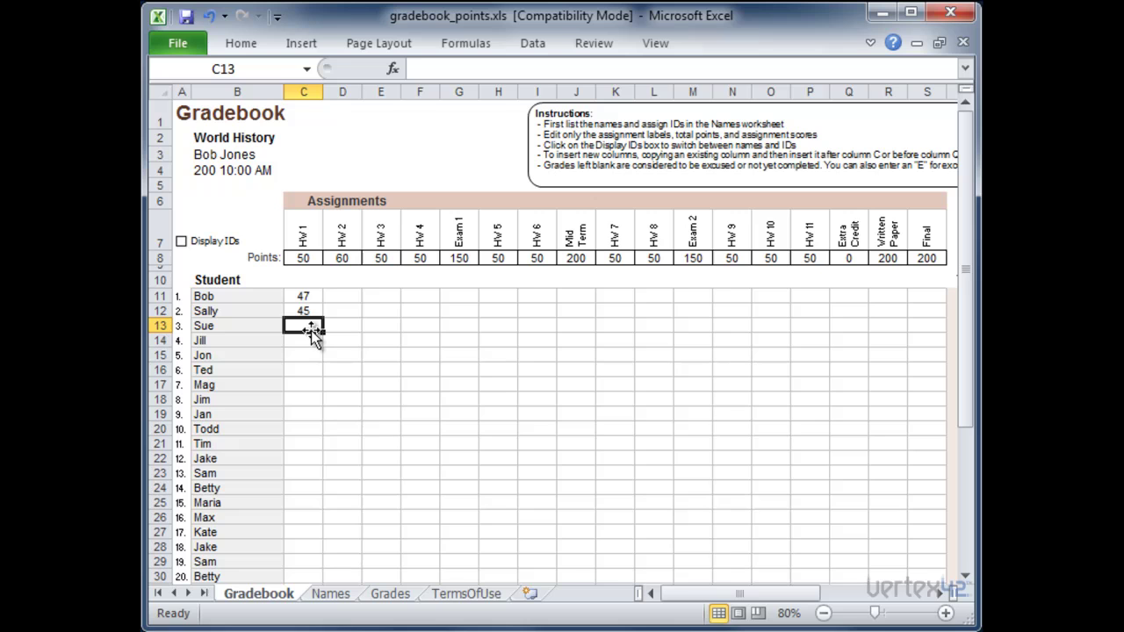
pyautogui.write('34')
pyautogui.press('Return')
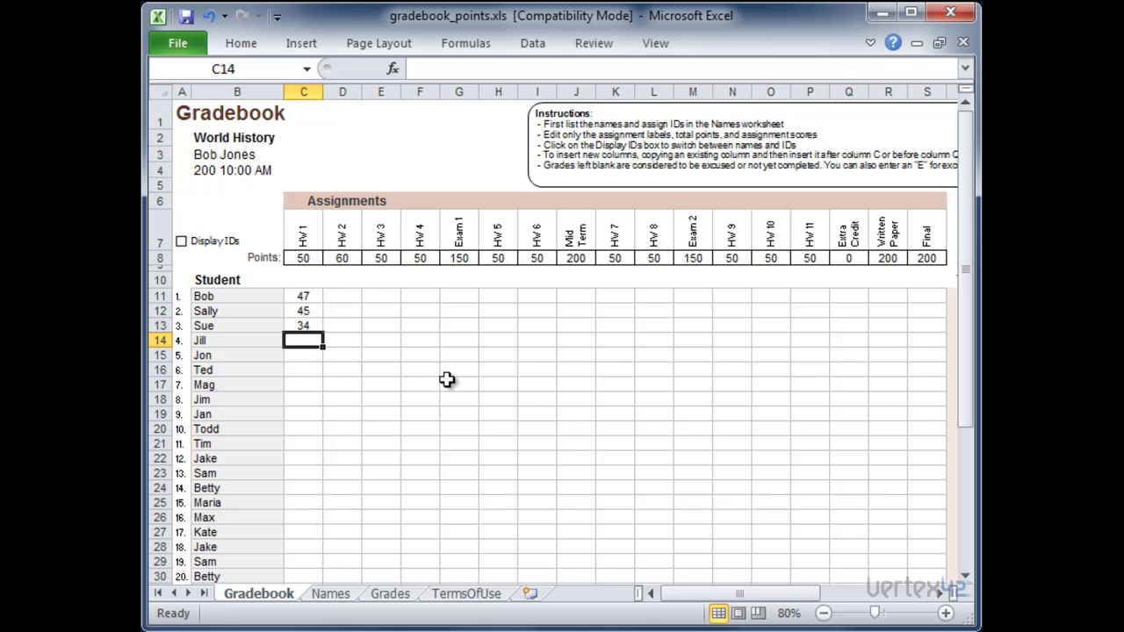
pyautogui.write('43')
pyautogui.press('Return')
pyautogui.write('34')
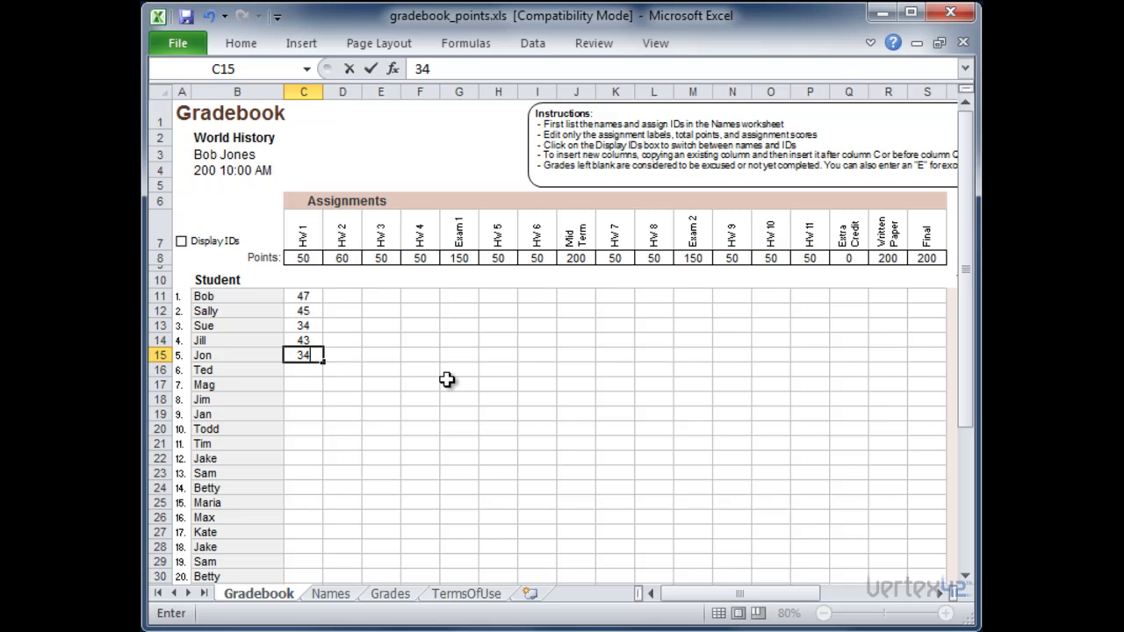
pyautogui.press('Return')
pyautogui.write('45')
pyautogui.press('Return')
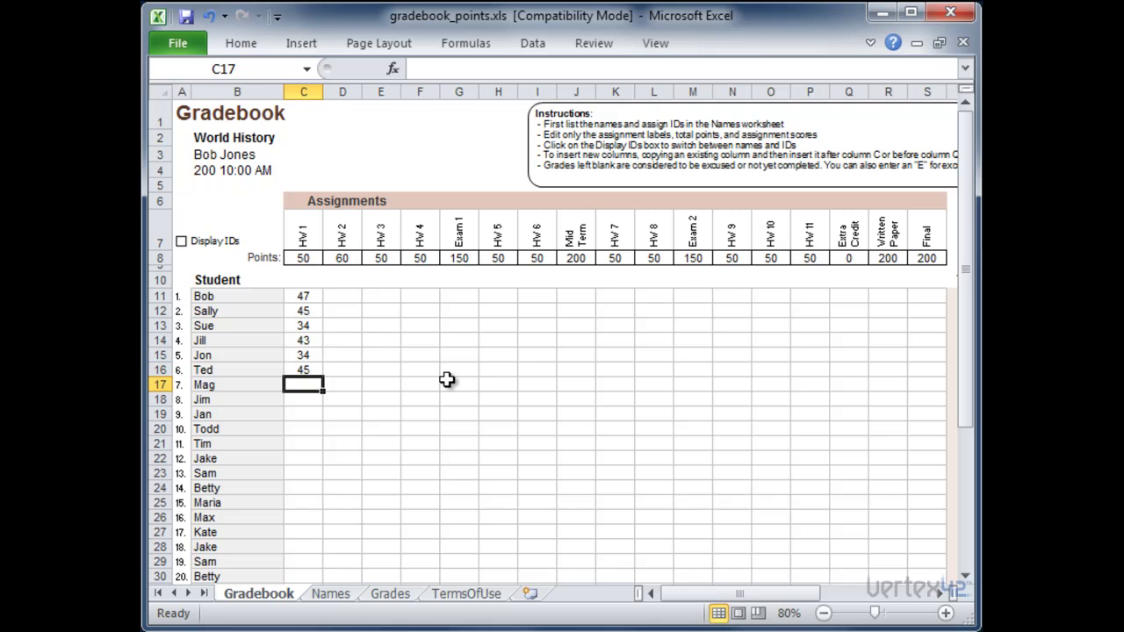
pyautogui.write('43')
pyautogui.press('Return')
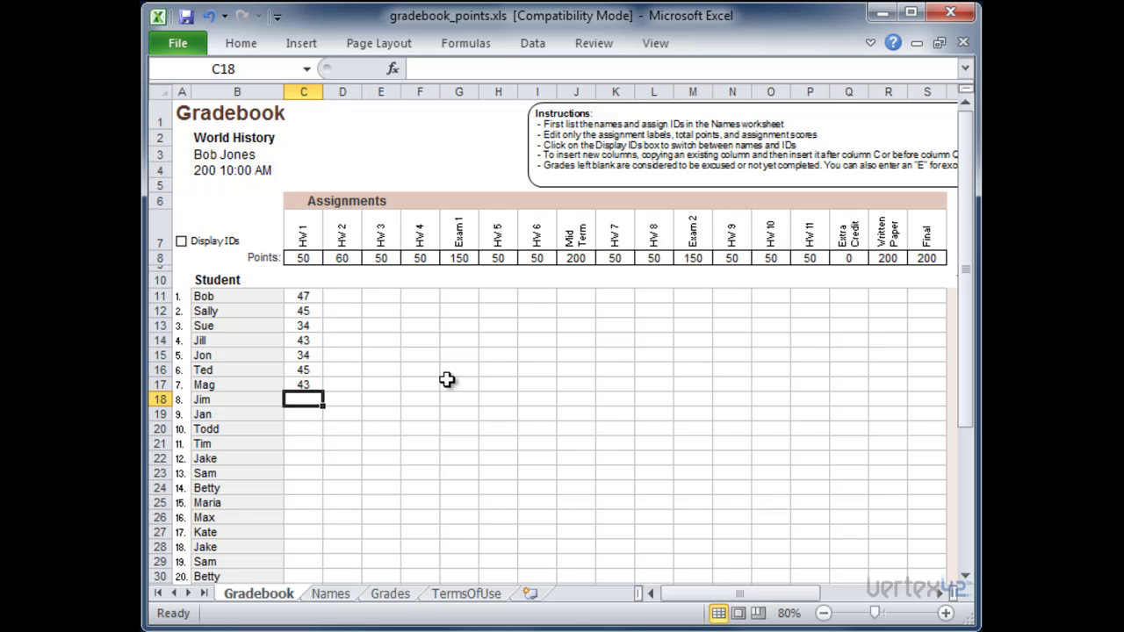
pyautogui.write('32')
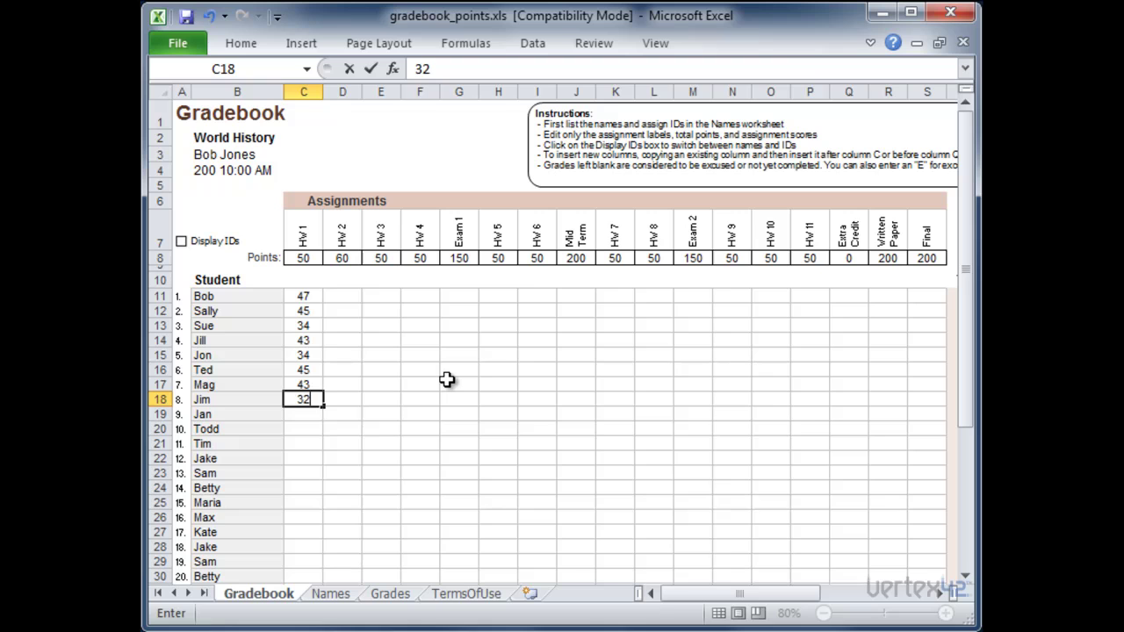
pyautogui.press('Return')
# Continue the HW 1 scores down the column: 34, 33, 35, 43, 10, 15, 10.
pyautogui.write('34')
pyautogui.press('Return')
pyautogui.write('33')
pyautogui.press('Return')
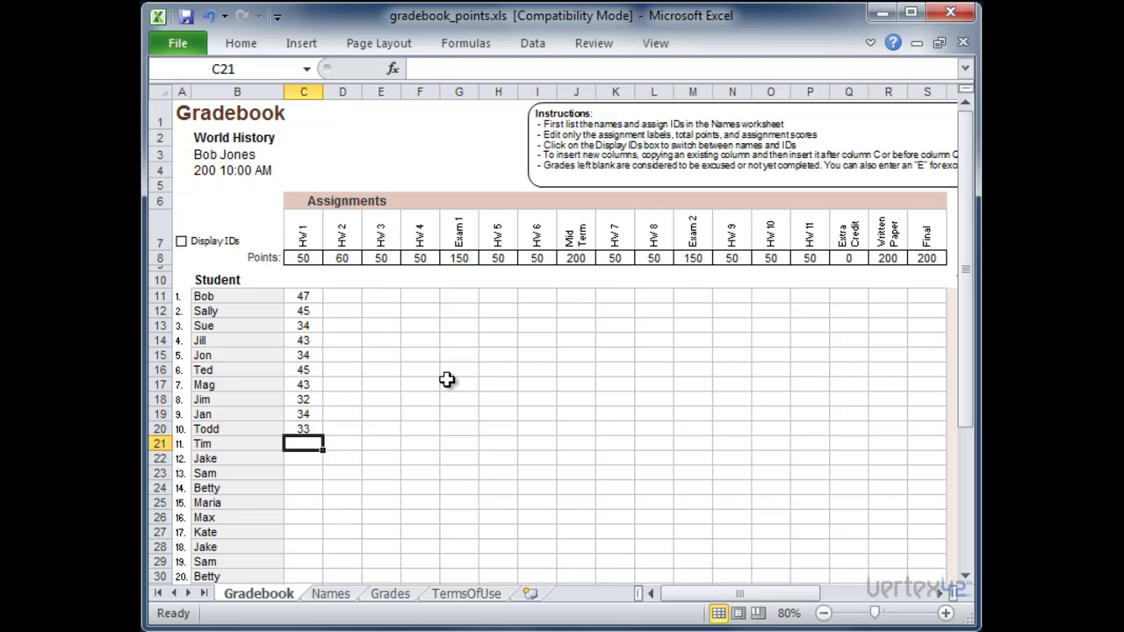
pyautogui.write('35')
pyautogui.press('Return')
pyautogui.write('43')
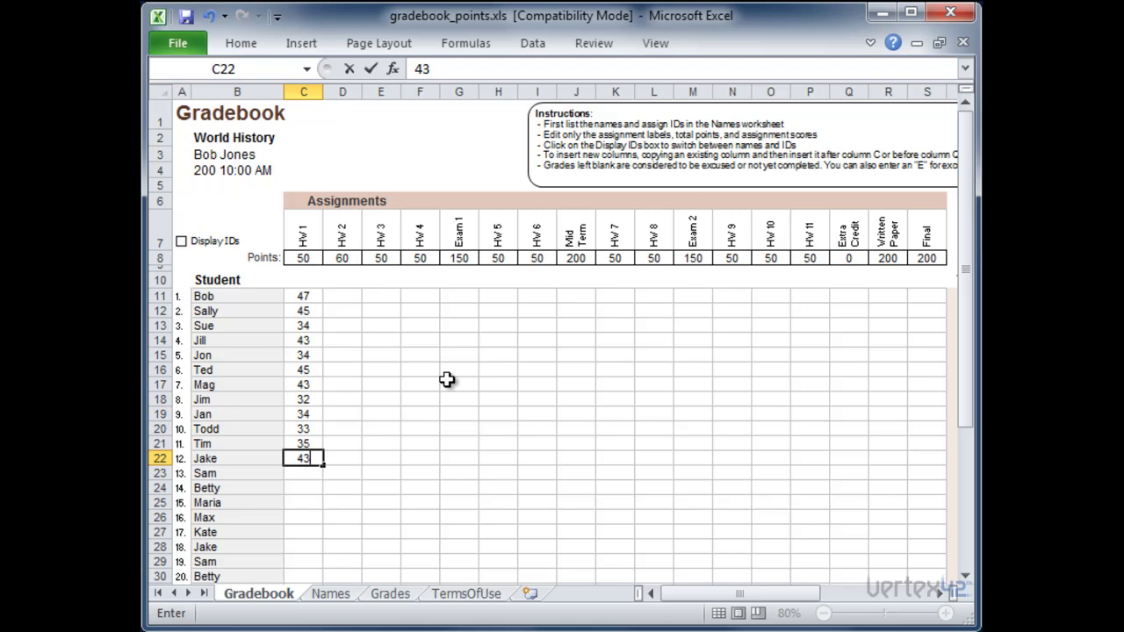
pyautogui.press('Return')
pyautogui.write('10')
pyautogui.press('Return')
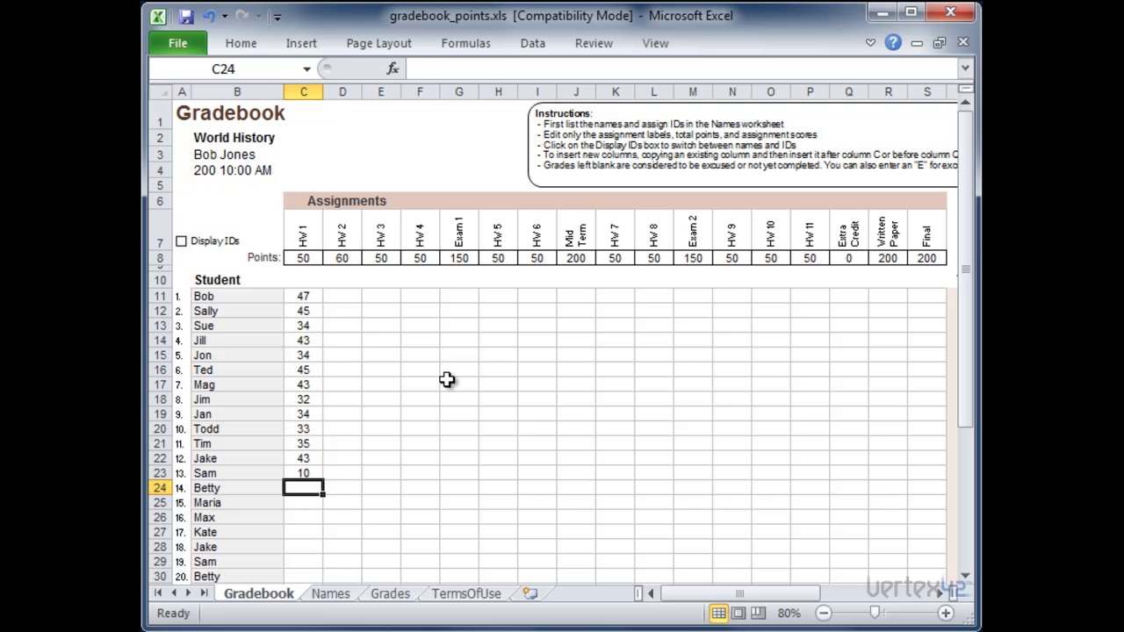
pyautogui.write('15')
pyautogui.press('Return')
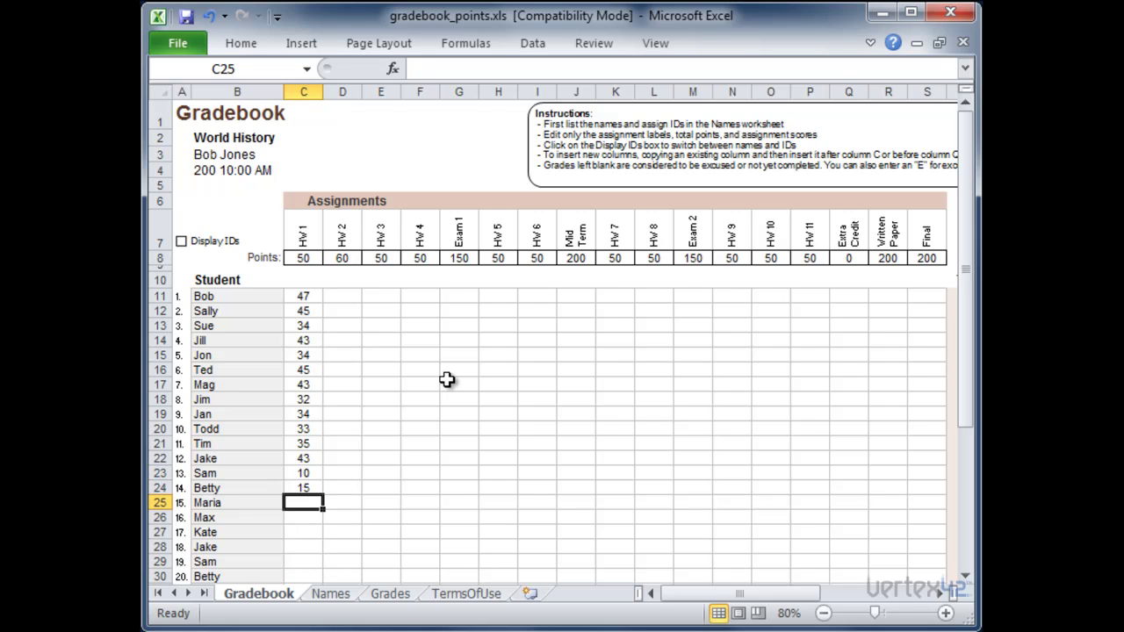
pyautogui.write('10')
pyautogui.press('Return')
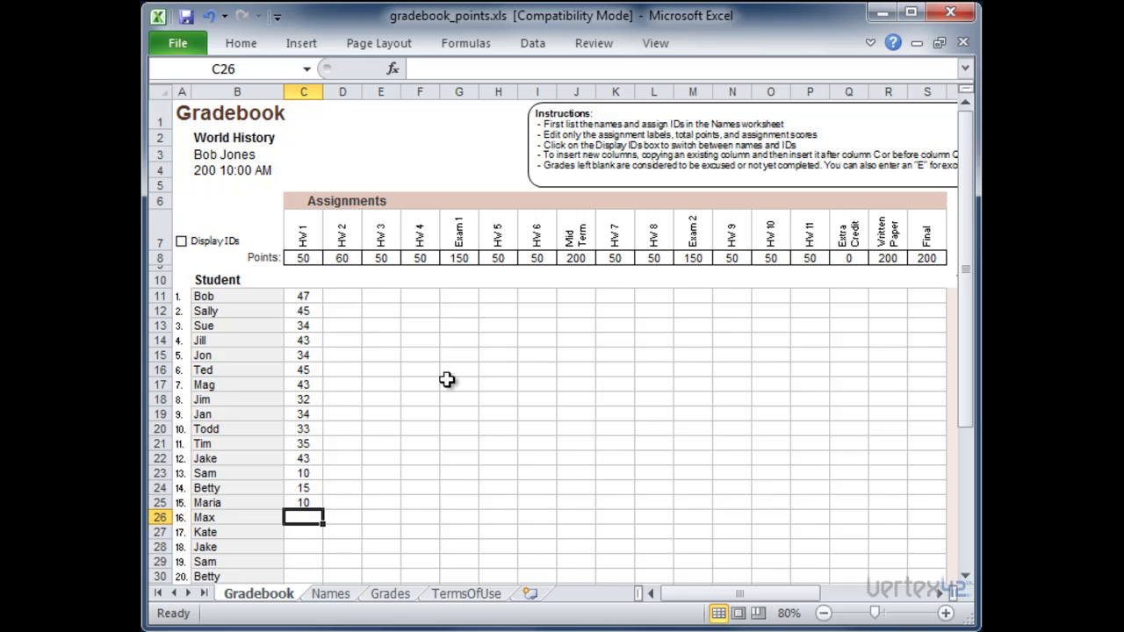
# Enter HW 1 scores 34 and 23, mark the skipped student E, then add 34 and 0.
pyautogui.press('Return')
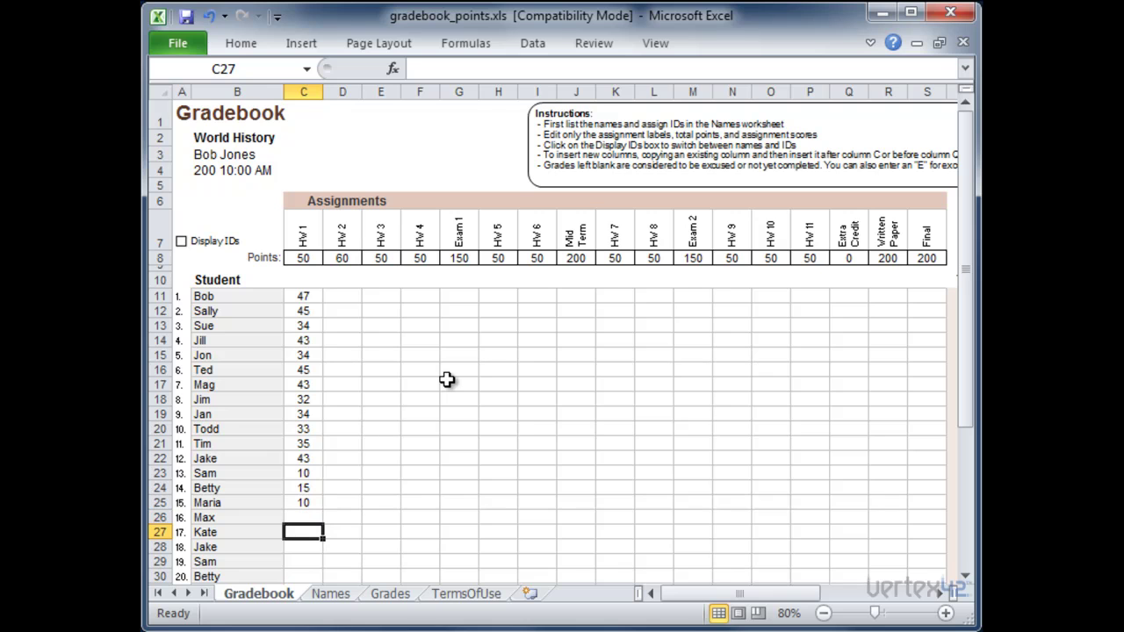
pyautogui.write('34')
pyautogui.press('Return')
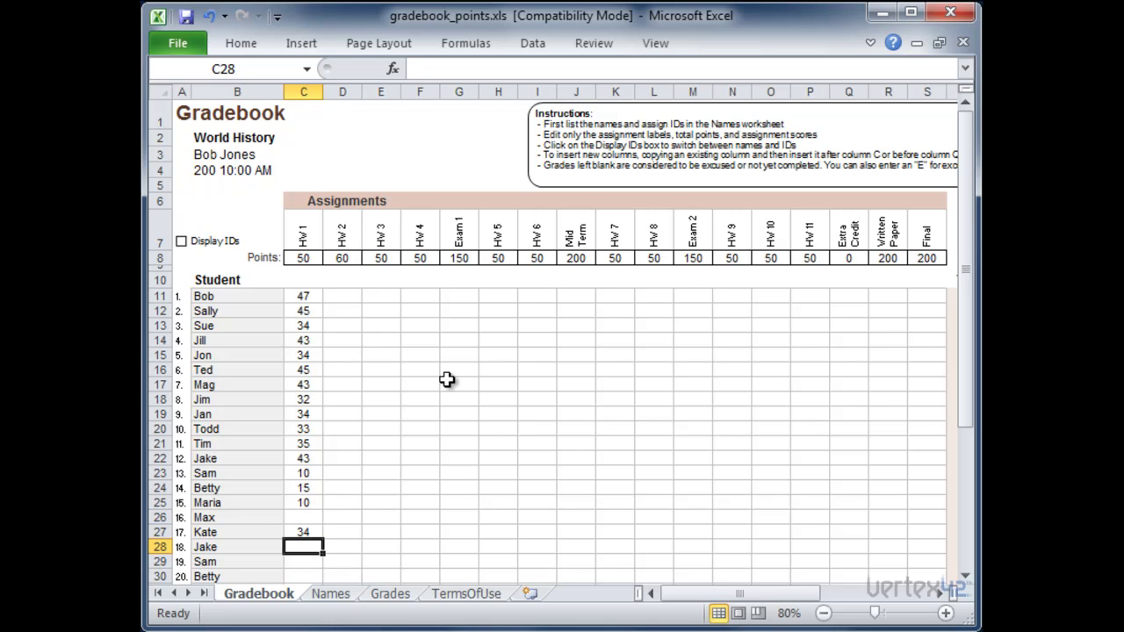
pyautogui.write('23')
pyautogui.press('Return')
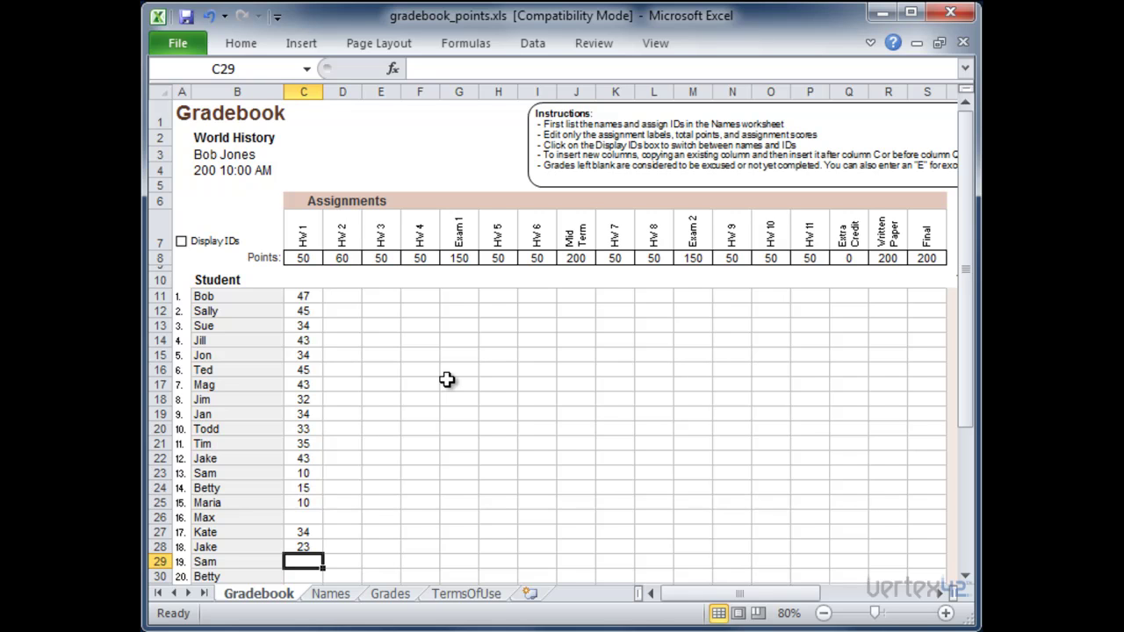
pyautogui.press('Up')
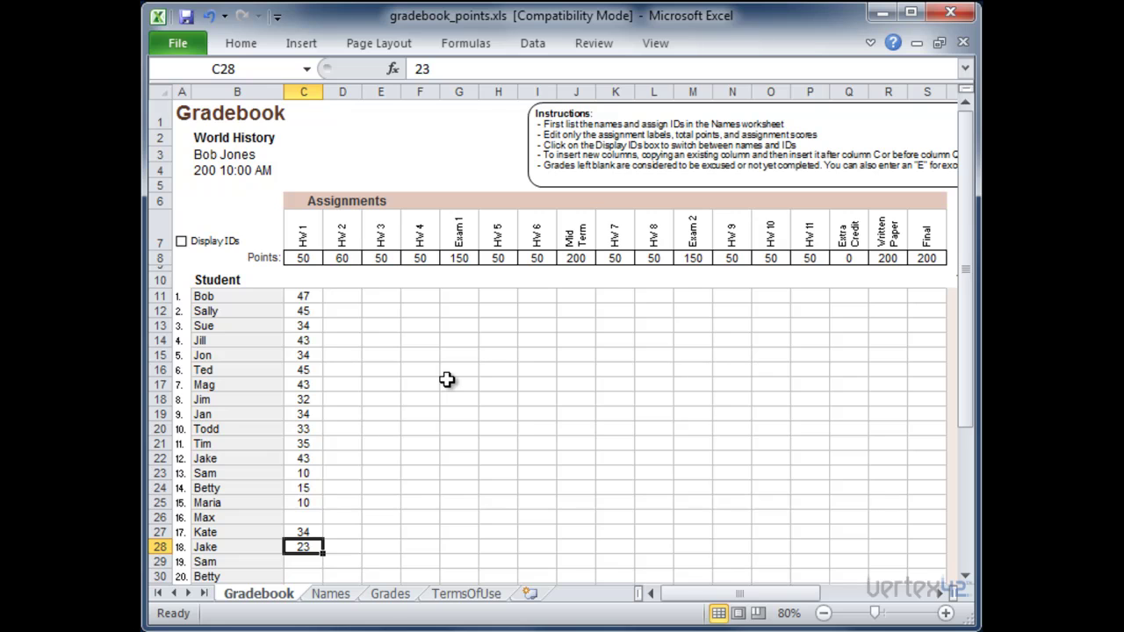
pyautogui.press('Up')
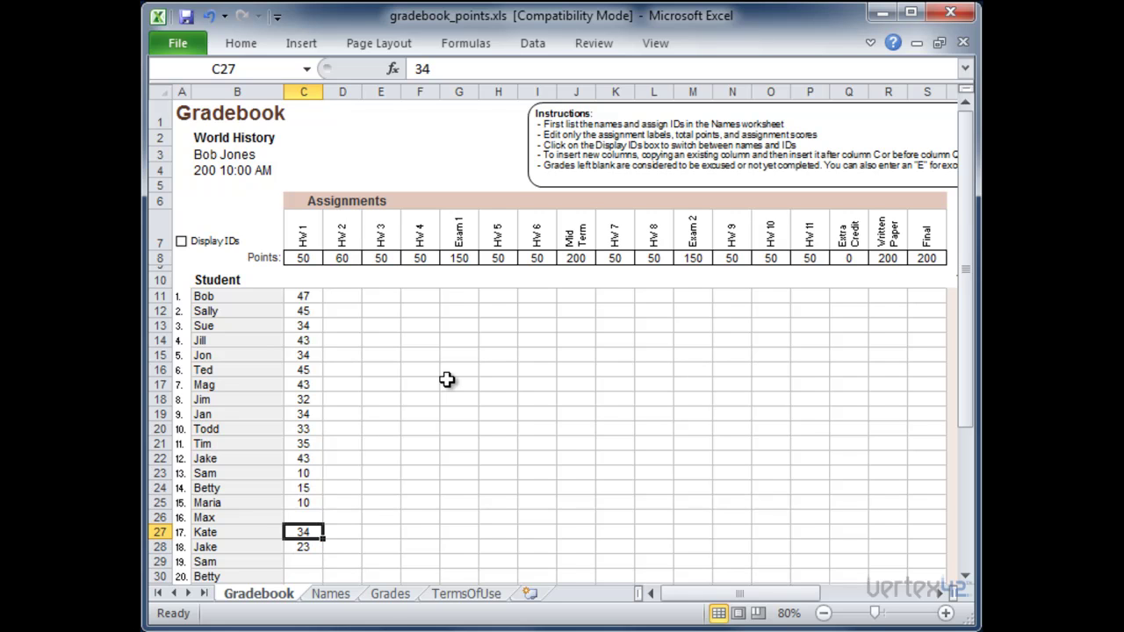
pyautogui.press('Up')
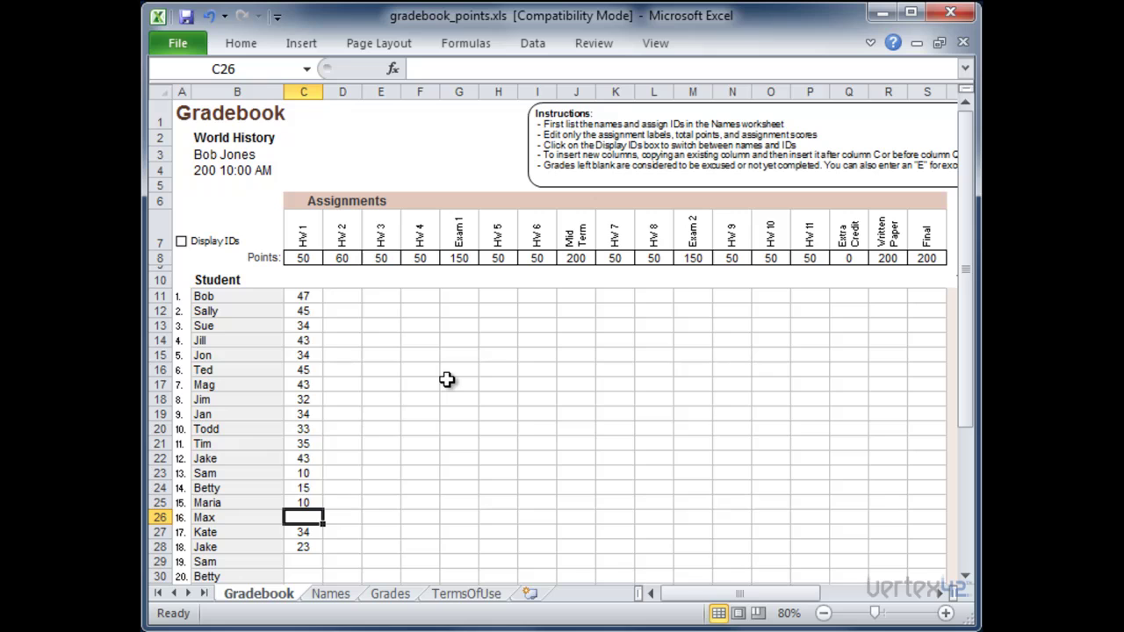
pyautogui.write('E')
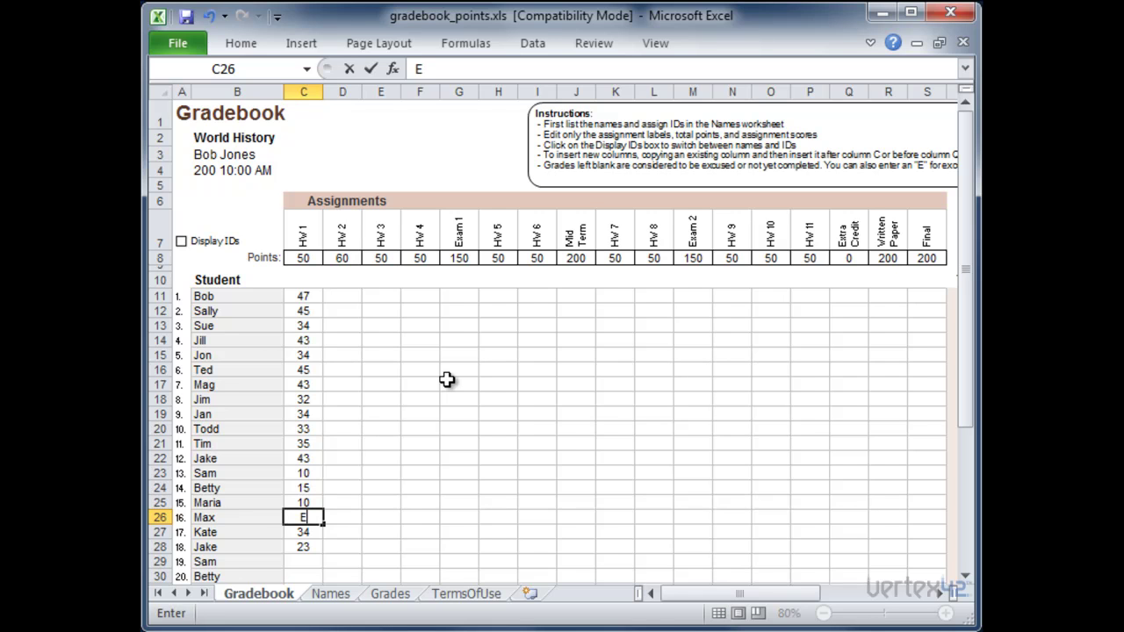
pyautogui.press('Return')
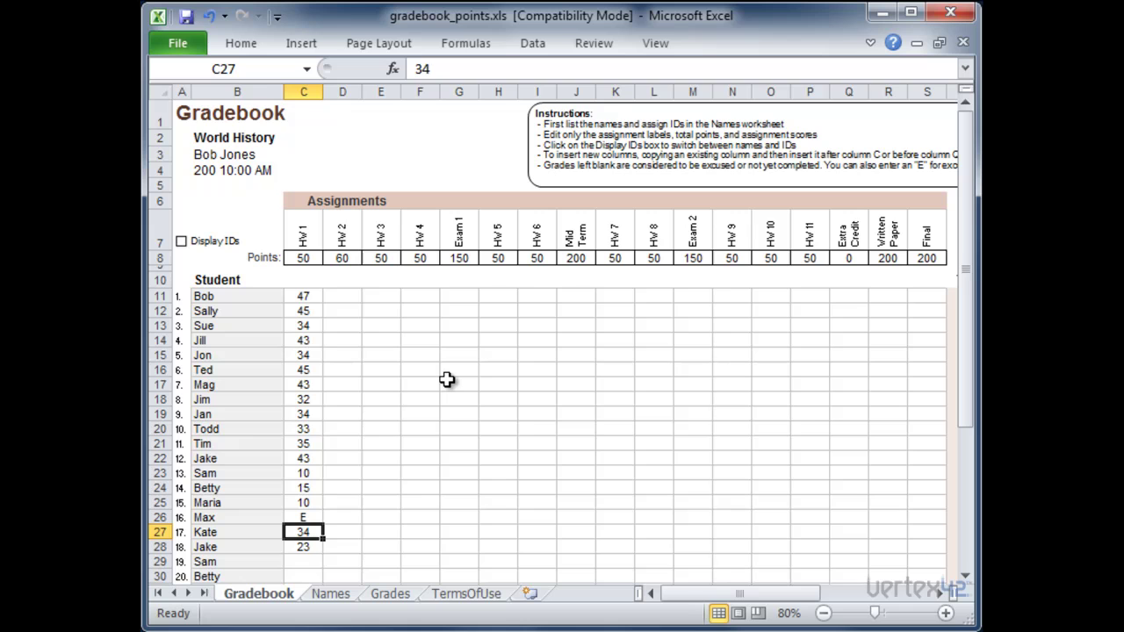
pyautogui.press('Return')
pyautogui.press('Return')
pyautogui.write('34')
pyautogui.press('Return')
pyautogui.press('Return')
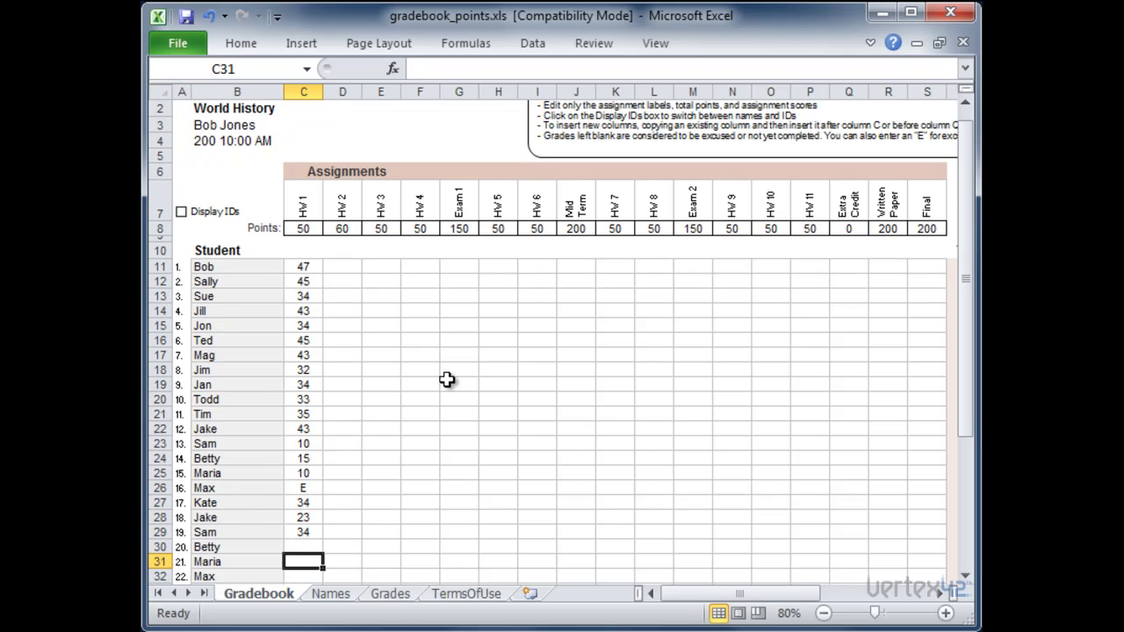
pyautogui.press('Up')
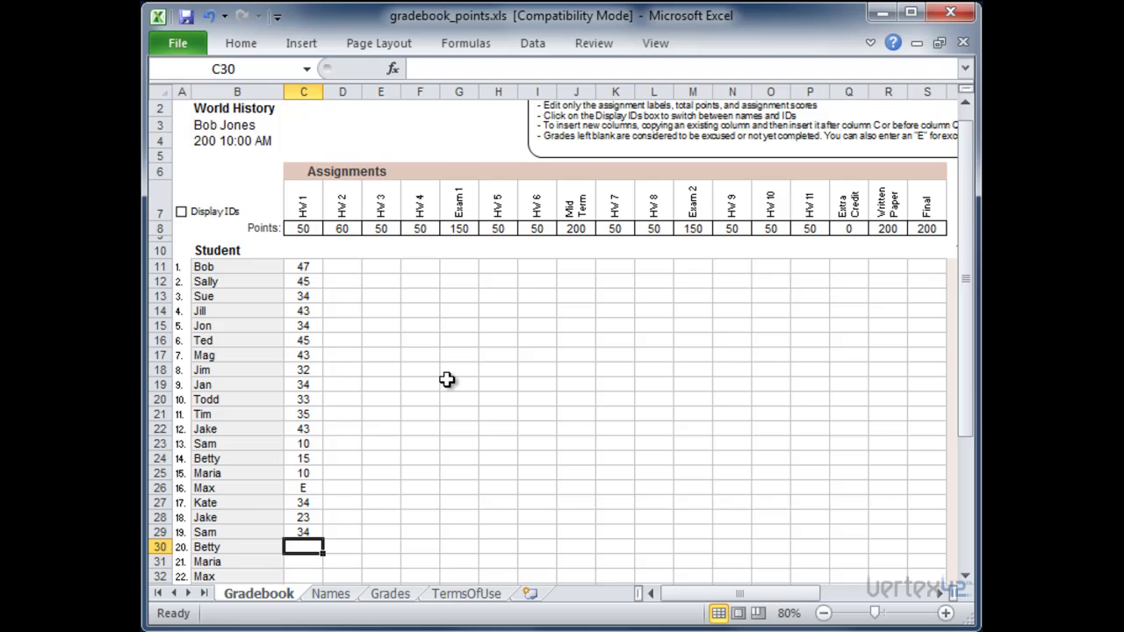
pyautogui.write('0')
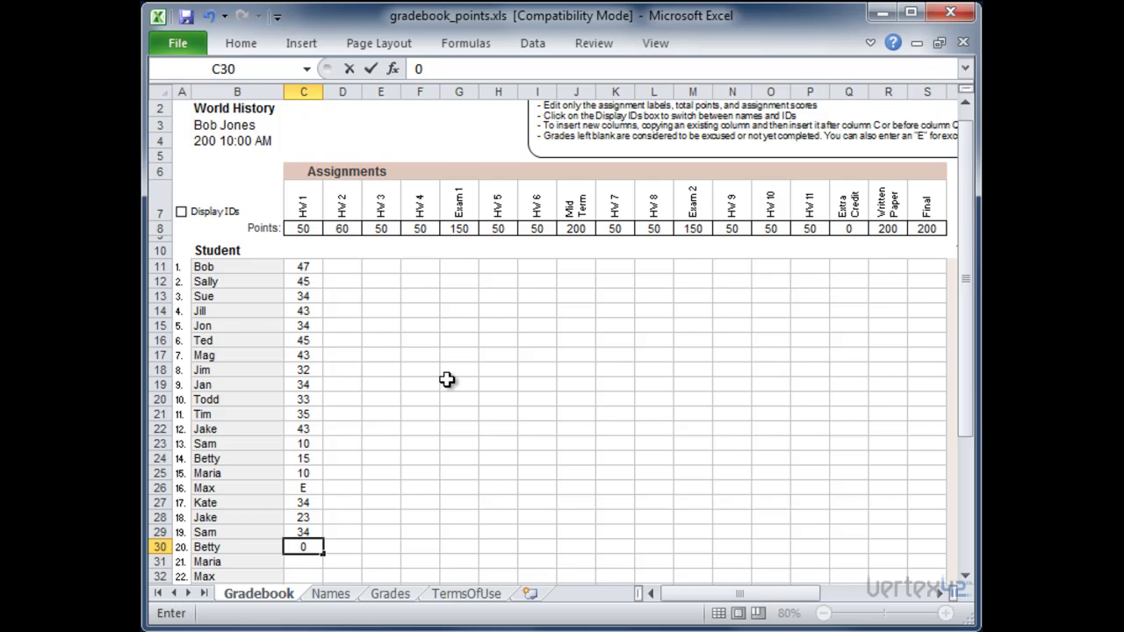
pyautogui.press('Return')
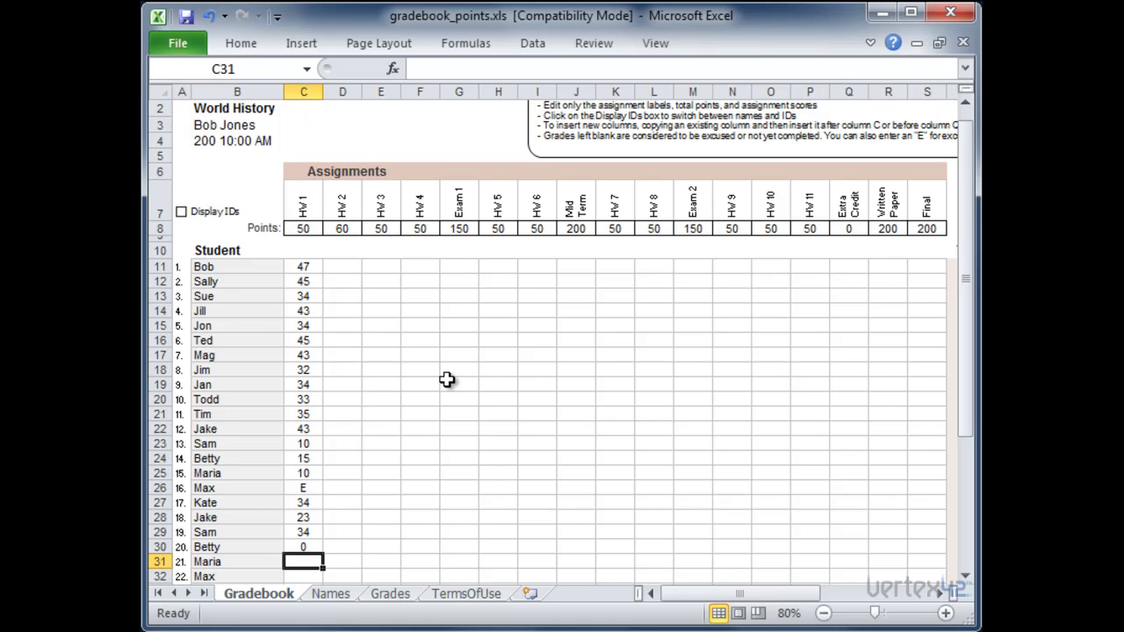
# Enter the last HW 1 scores (23, 43, 45, 34, 23, 34, 34, 50, 50, 34, 33) through C41.
pyautogui.write('23')
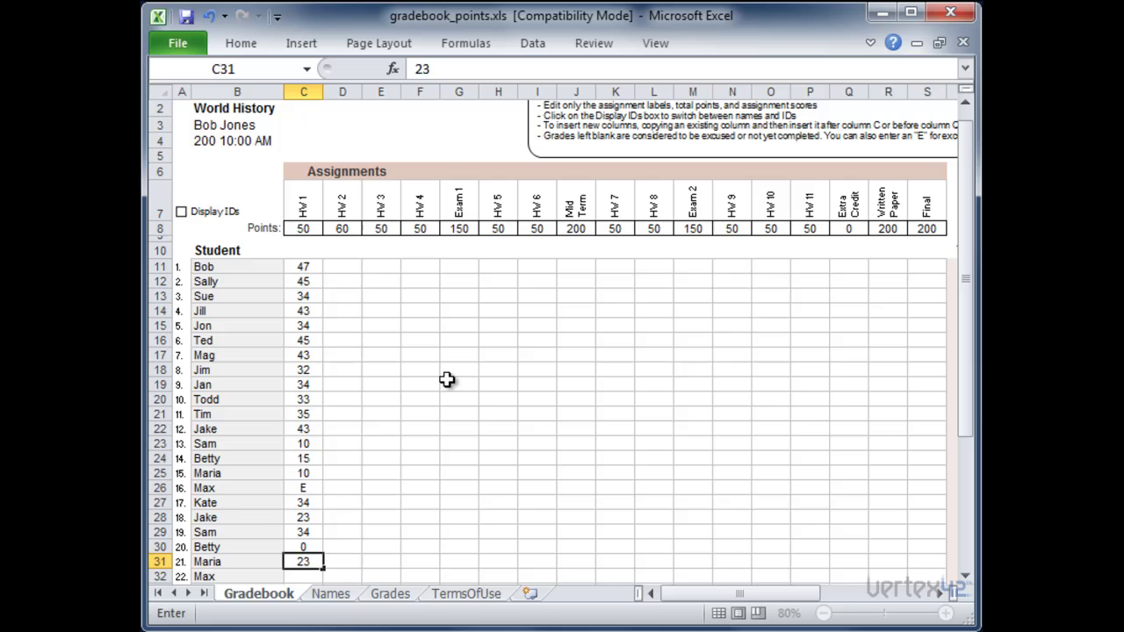
pyautogui.press('Return')
pyautogui.write('43')
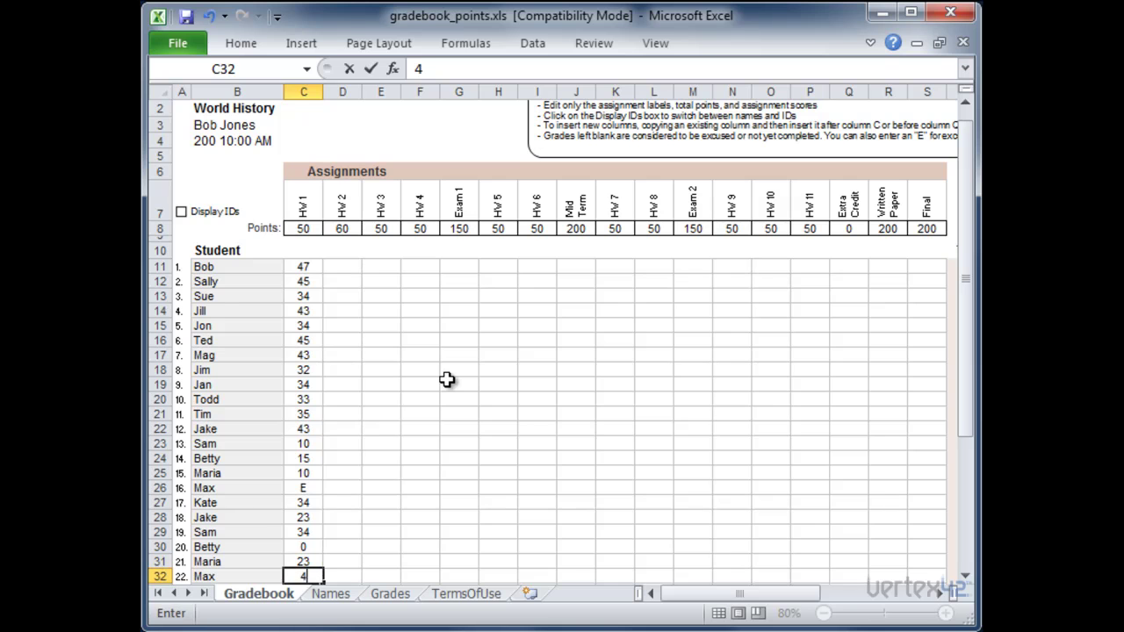
pyautogui.press('Return')
pyautogui.write('45')
pyautogui.press('Return')
pyautogui.write('34')
pyautogui.press('Return')
pyautogui.write('23')
pyautogui.press('Return')
pyautogui.write('34')
pyautogui.press('Return')
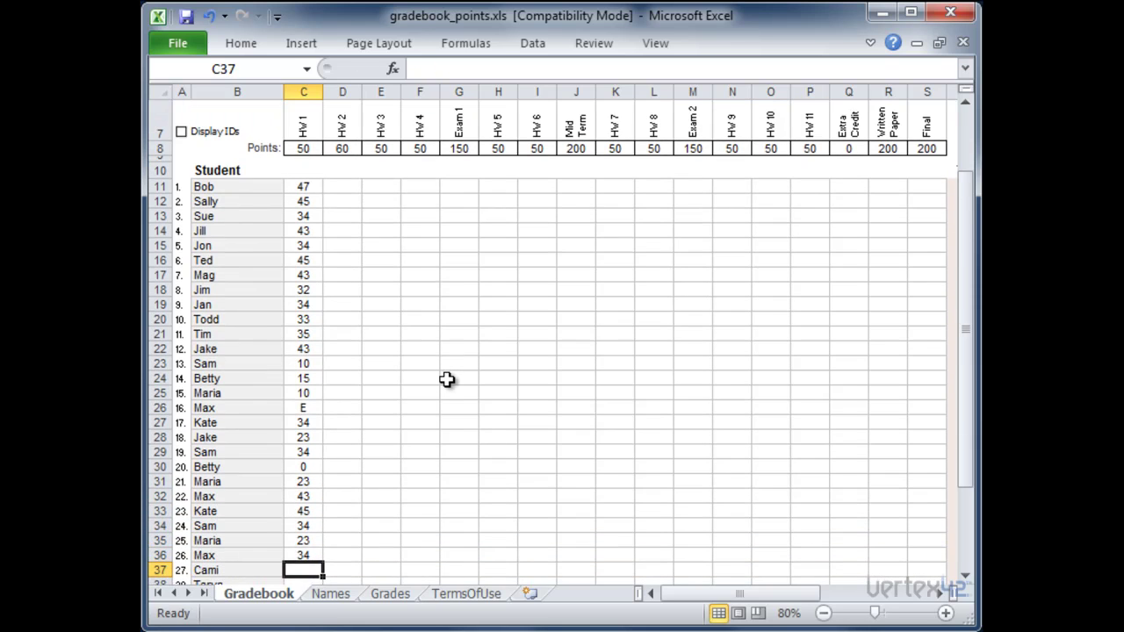
pyautogui.write('34')
pyautogui.press('Return')
pyautogui.write('50')
pyautogui.press('Return')
pyautogui.write('50')
pyautogui.press('Return')
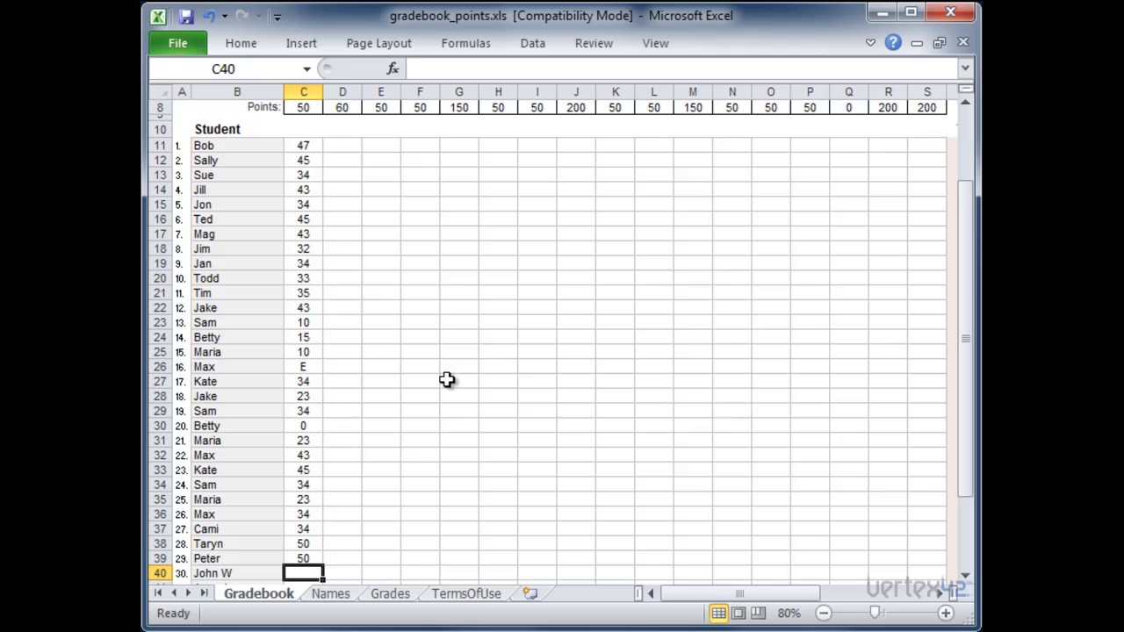
pyautogui.write('34')
pyautogui.press('Return')
pyautogui.write('33')
pyautogui.press('Return')
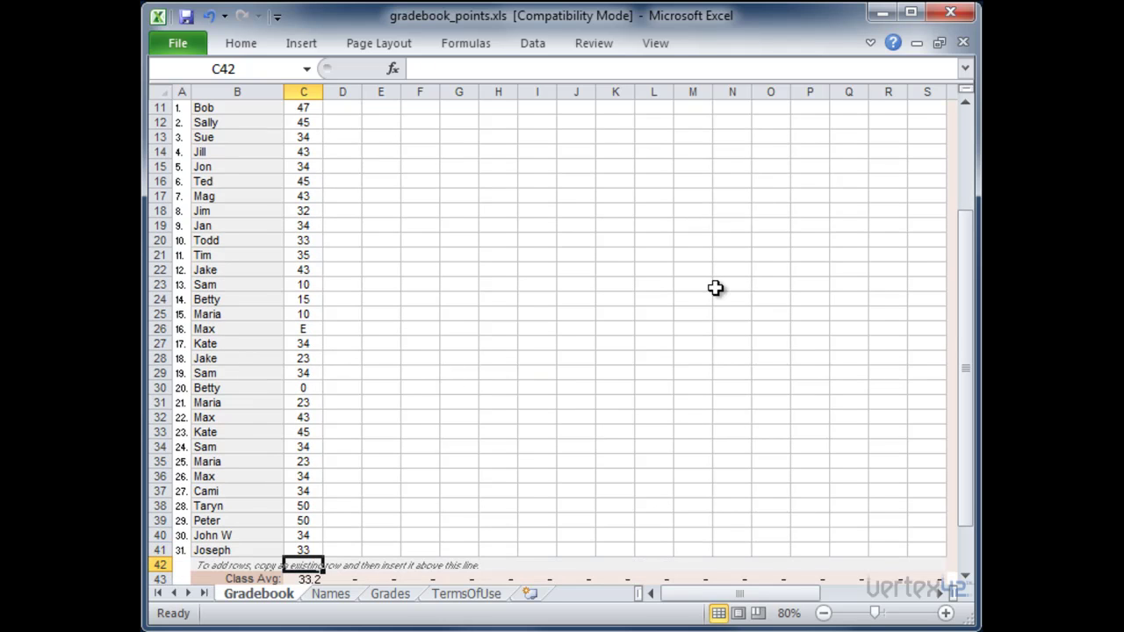
pyautogui.moveTo(968, 250); pyautogui.dragTo(967, 290)
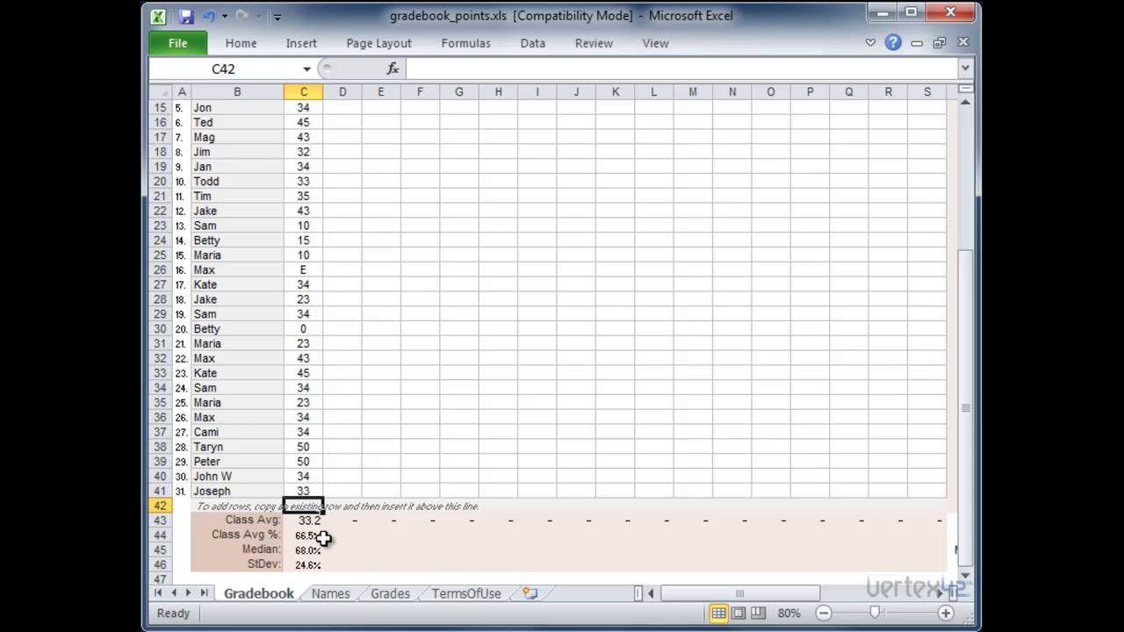
pyautogui.press('Up')
pyautogui.press('Up')
pyautogui.press('Up')
pyautogui.press('Up')
pyautogui.press('Up')
pyautogui.press('Up')
pyautogui.press('Up')
pyautogui.press('Up')
pyautogui.press('Up')
pyautogui.press('Up')
pyautogui.press('Up')
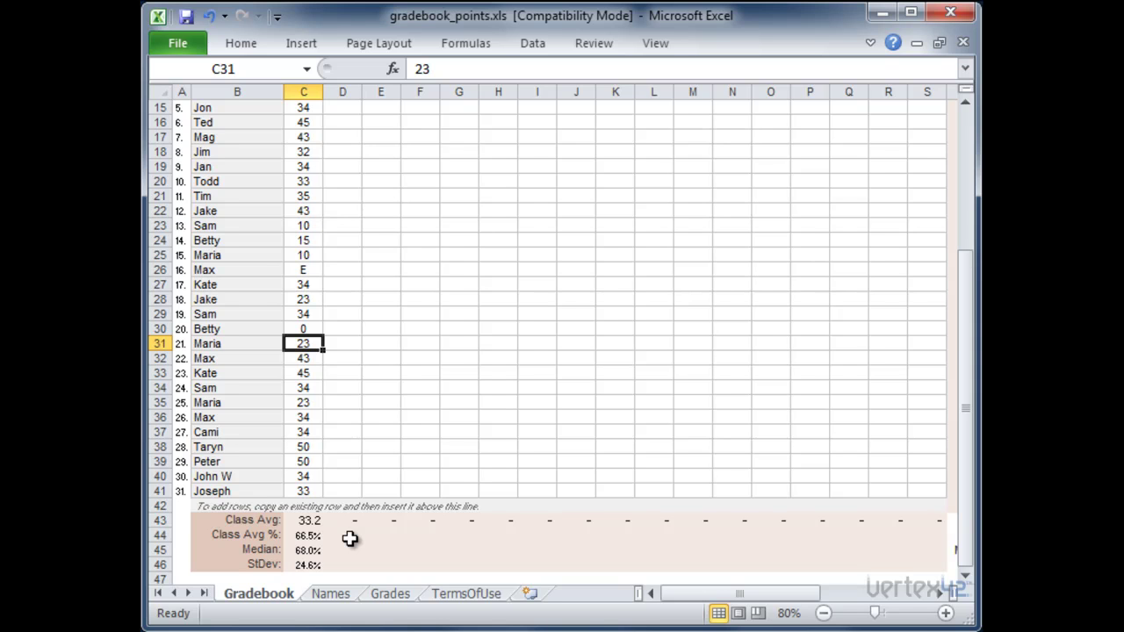
# Scroll right to view the Total, % and Grade columns, then back to the score columns.
pyautogui.scroll(4, 355, 527)
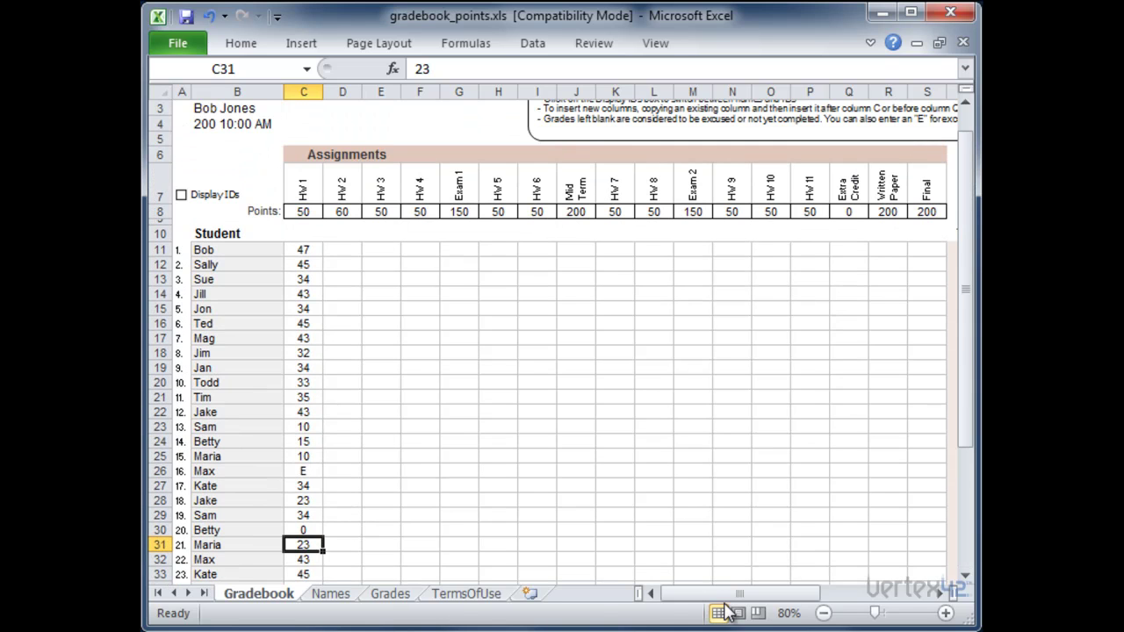
pyautogui.moveTo(736, 600); pyautogui.dragTo(817, 601)
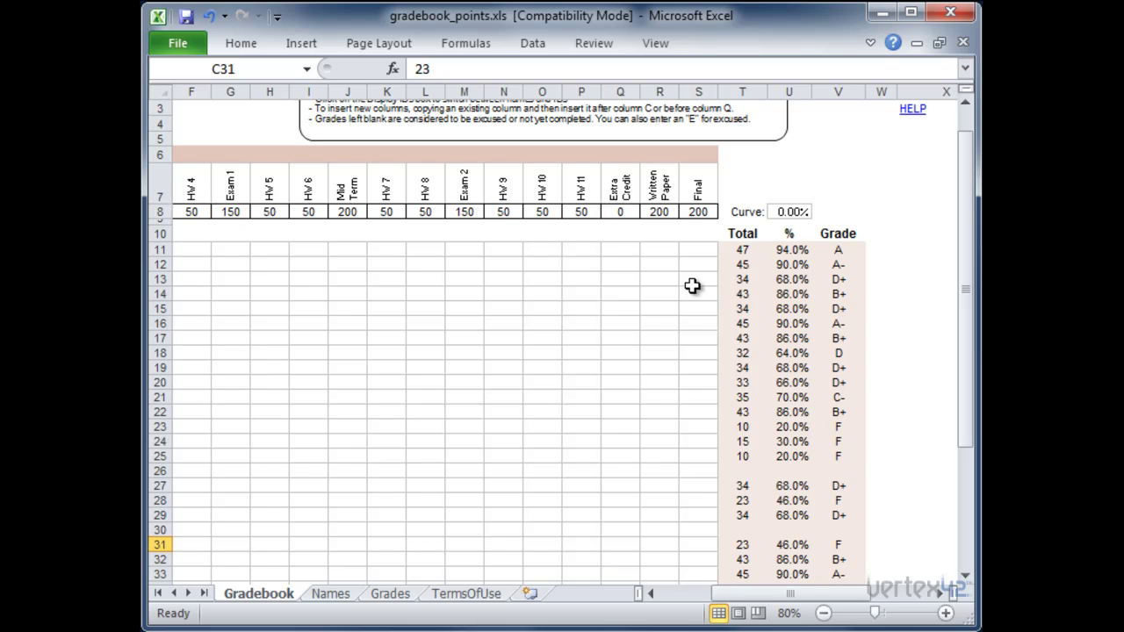
pyautogui.moveTo(857, 603); pyautogui.dragTo(746, 606)
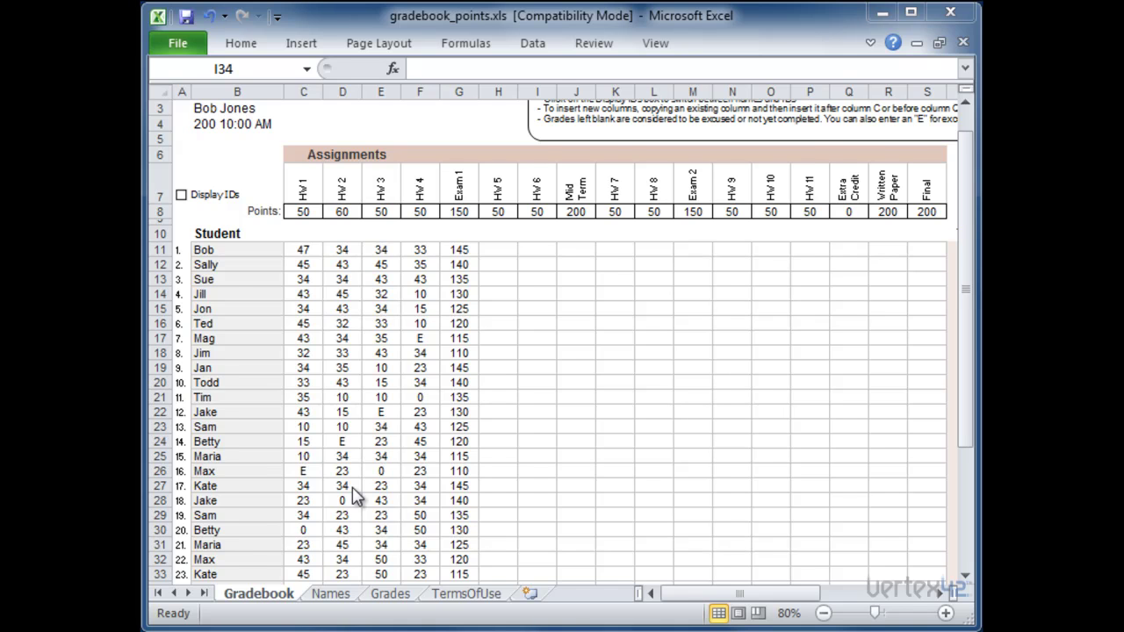
pyautogui.scroll(1, 356, 496)
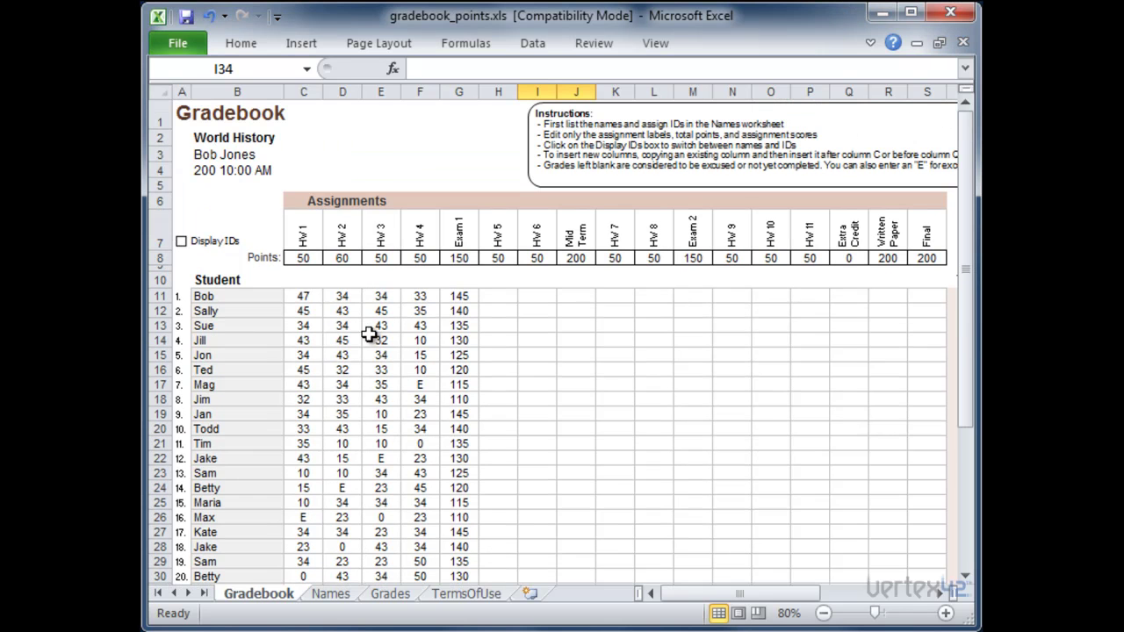
pyautogui.click(181, 242)
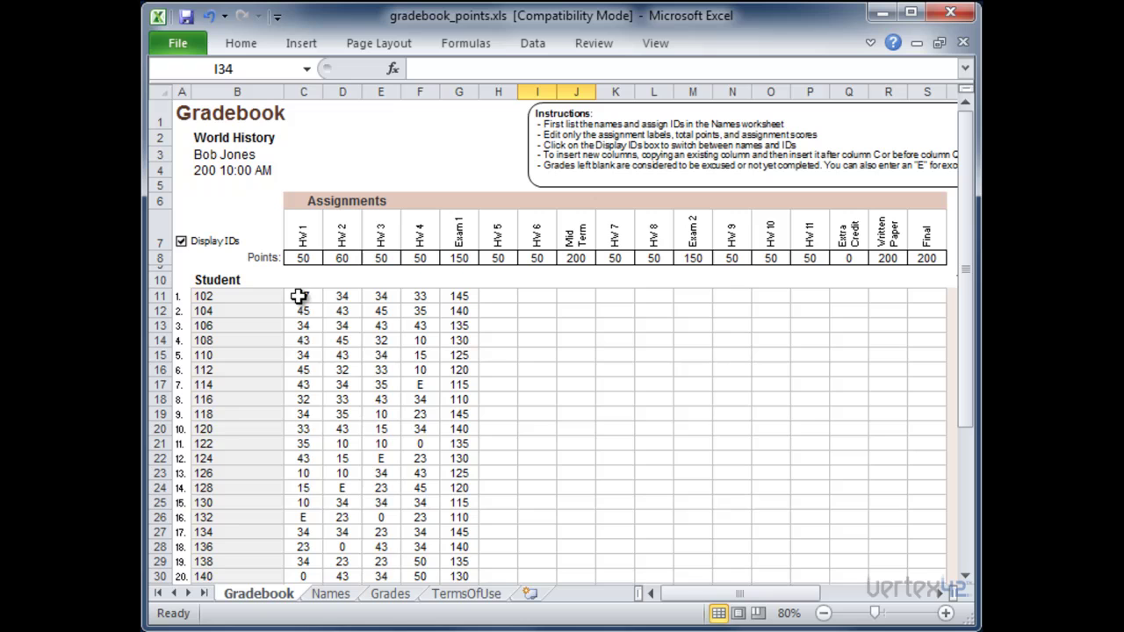
pyautogui.click(181, 242)
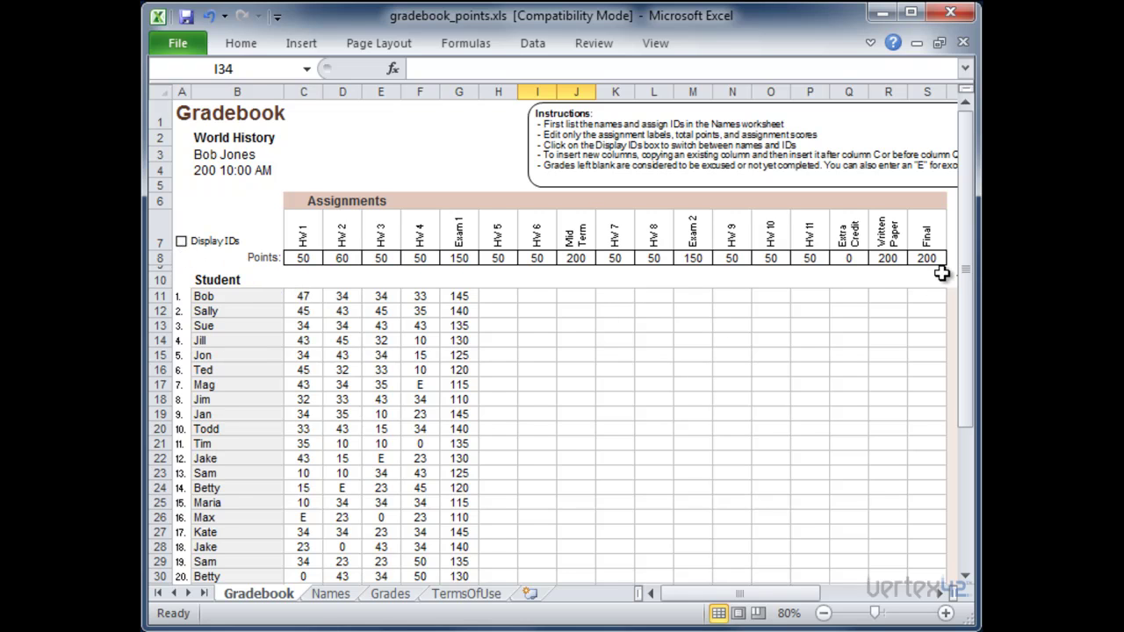
# Pan across the Gradebook to review the scores through the Final and the Total, % and Grade columns.
pyautogui.moveTo(967, 268); pyautogui.dragTo(782, 374)
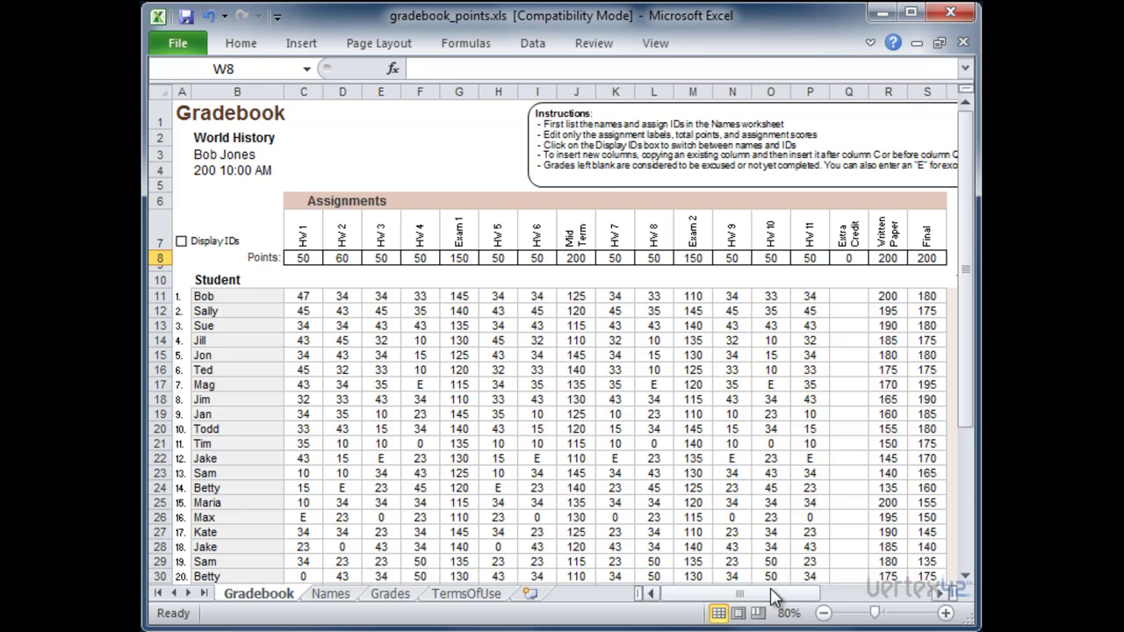
pyautogui.moveTo(768, 600); pyautogui.dragTo(830, 600)
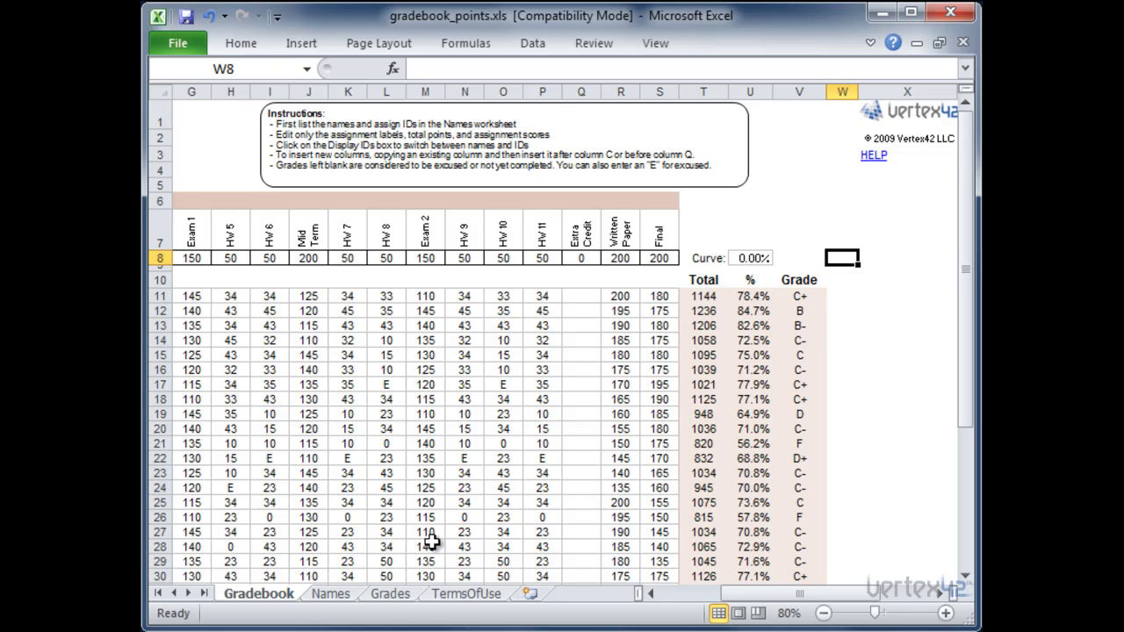
# On the Grades sheet, set the A-, A and A+ minimums to 88%, 94% and 96%.
pyautogui.click(389, 593)
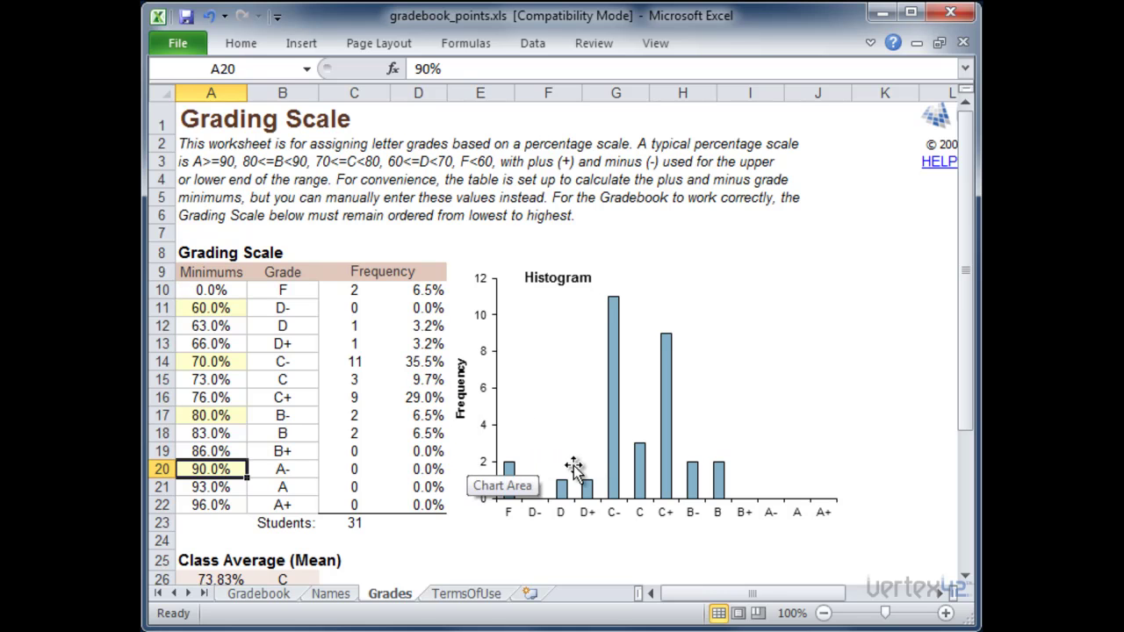
pyautogui.moveTo(967, 224)
pyautogui.mouseDown()
pyautogui.moveTo(970, 250)
pyautogui.moveTo(968, 240)
pyautogui.mouseUp()
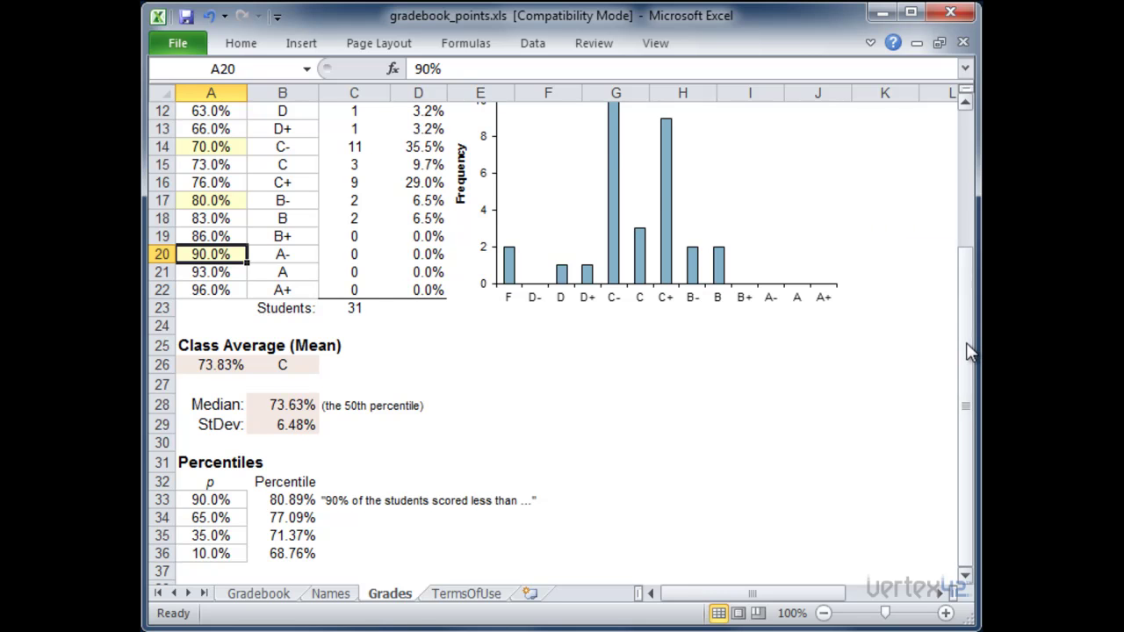
pyautogui.moveTo(970, 342); pyautogui.dragTo(970, 321)
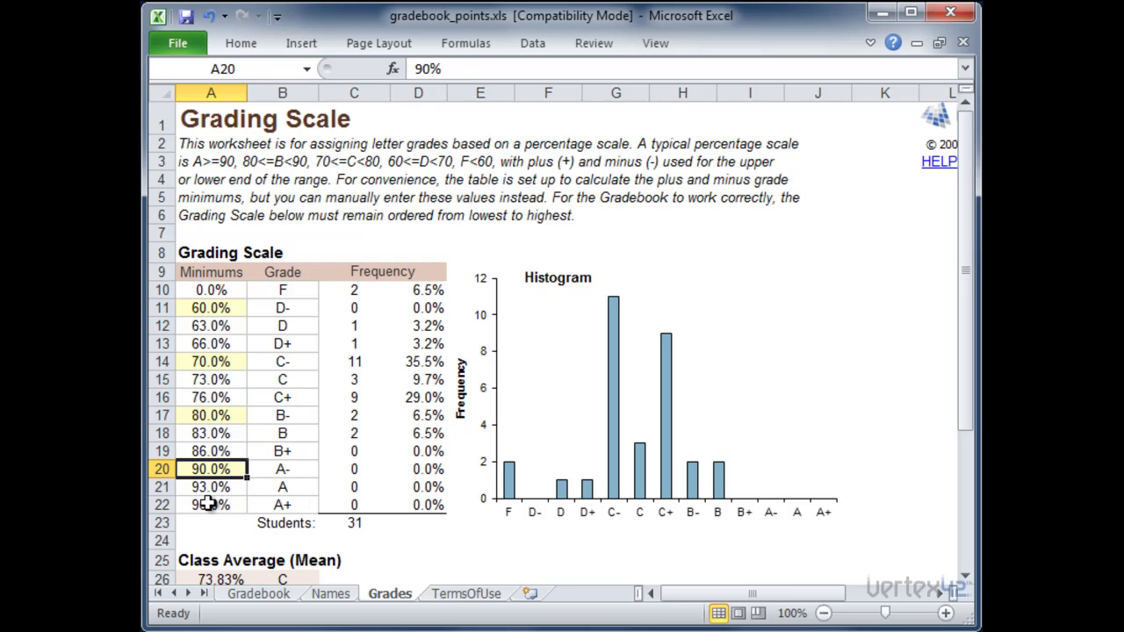
pyautogui.write('88')
pyautogui.click(217, 451)
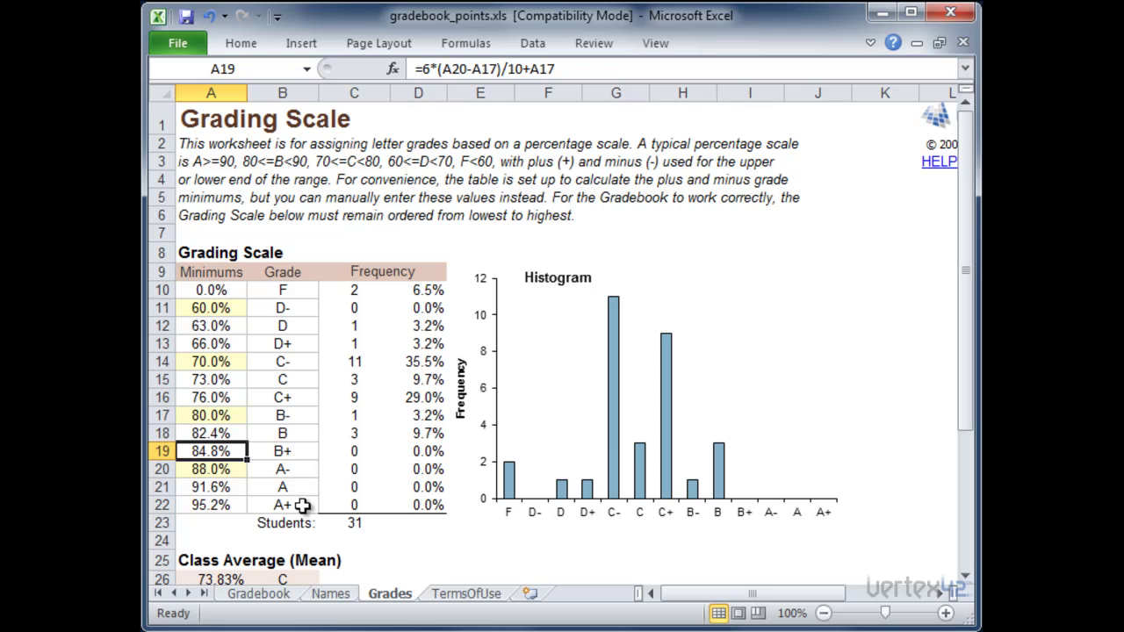
pyautogui.click(223, 487)
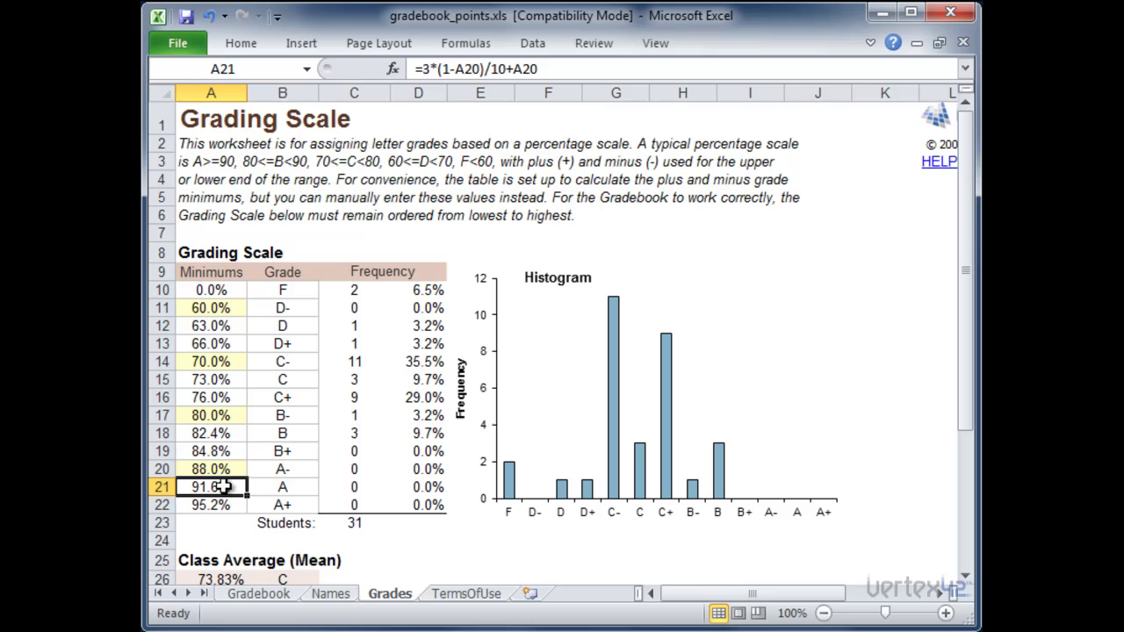
pyautogui.write('94')
pyautogui.press('Return')
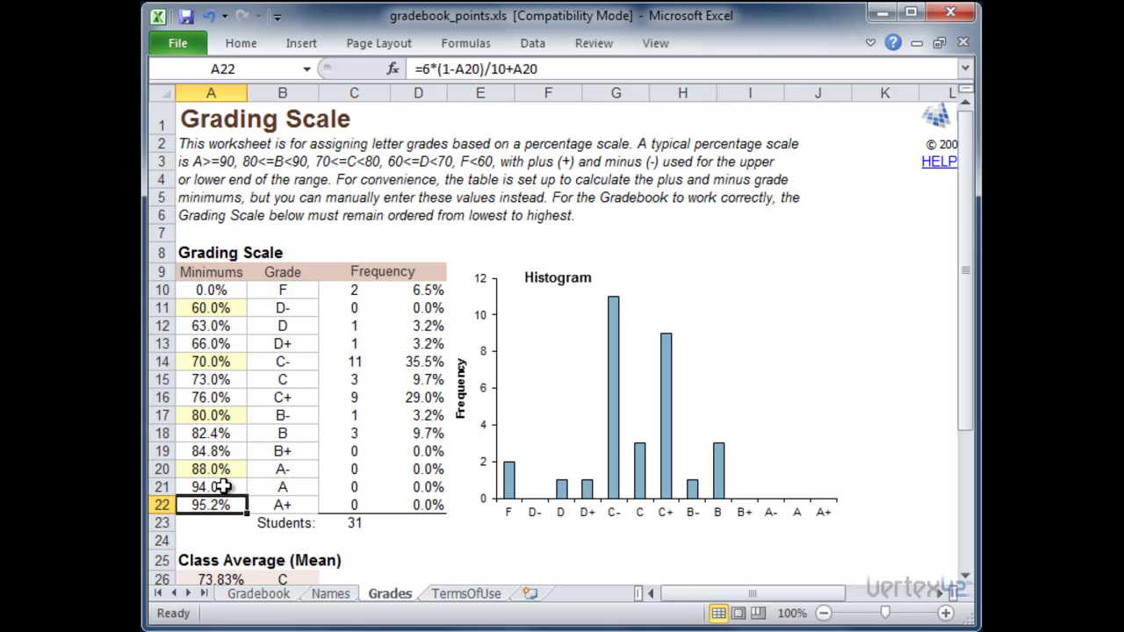
pyautogui.write('96')
pyautogui.press('Return')
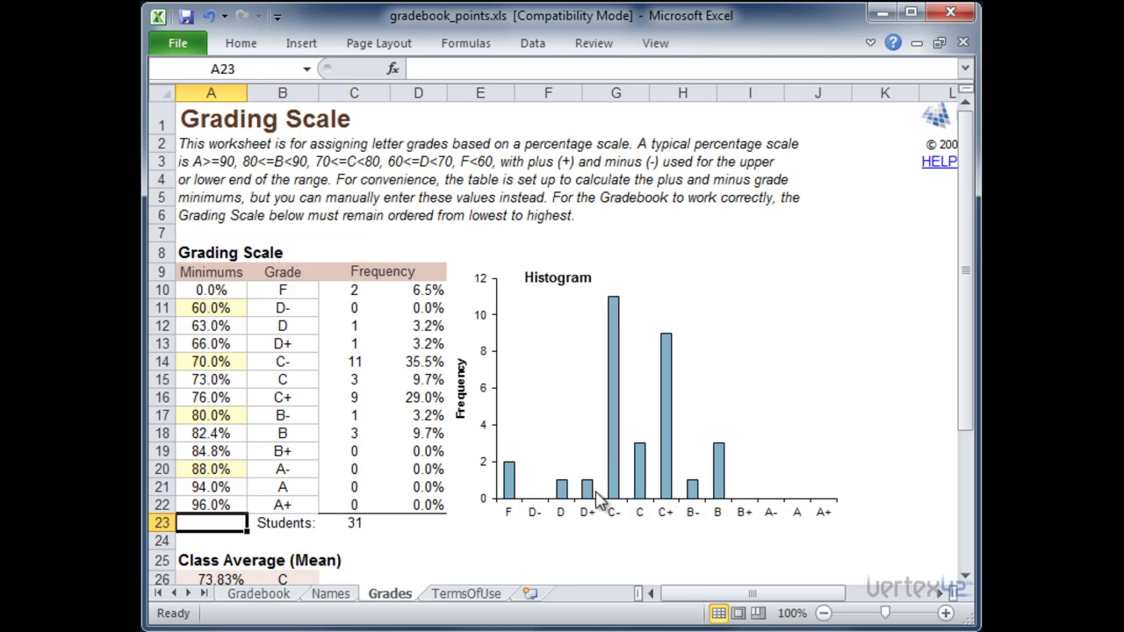
# Set the Gradebook Curve to 10% and review the resulting grade distribution on the Grades sheet.
pyautogui.moveTo(596, 498)
pyautogui.click(256, 595)
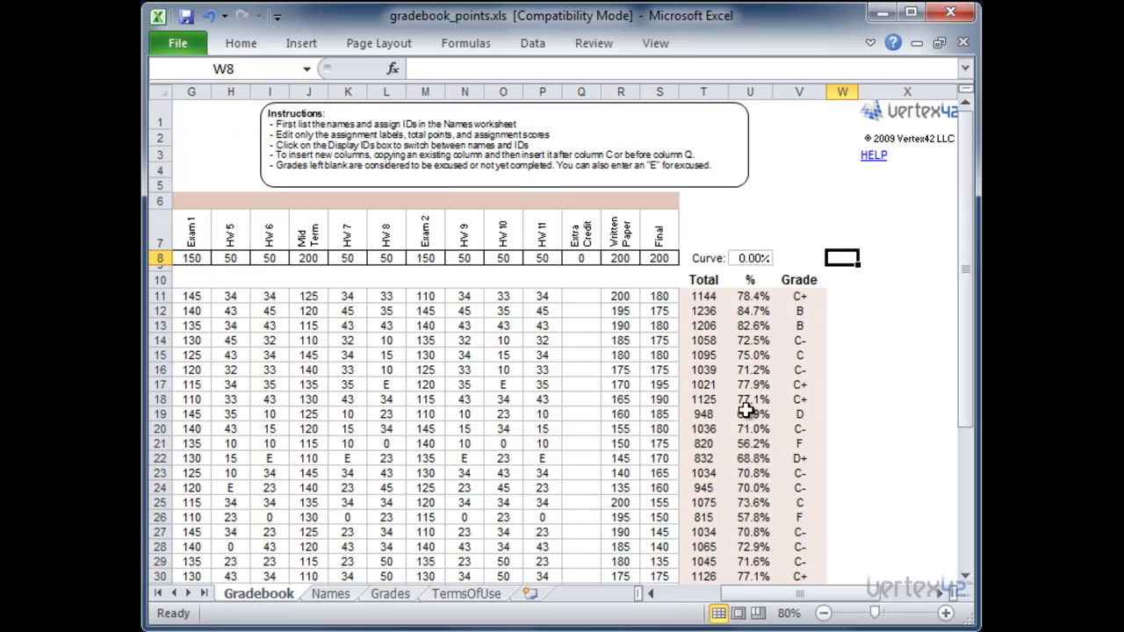
pyautogui.click(754, 257)
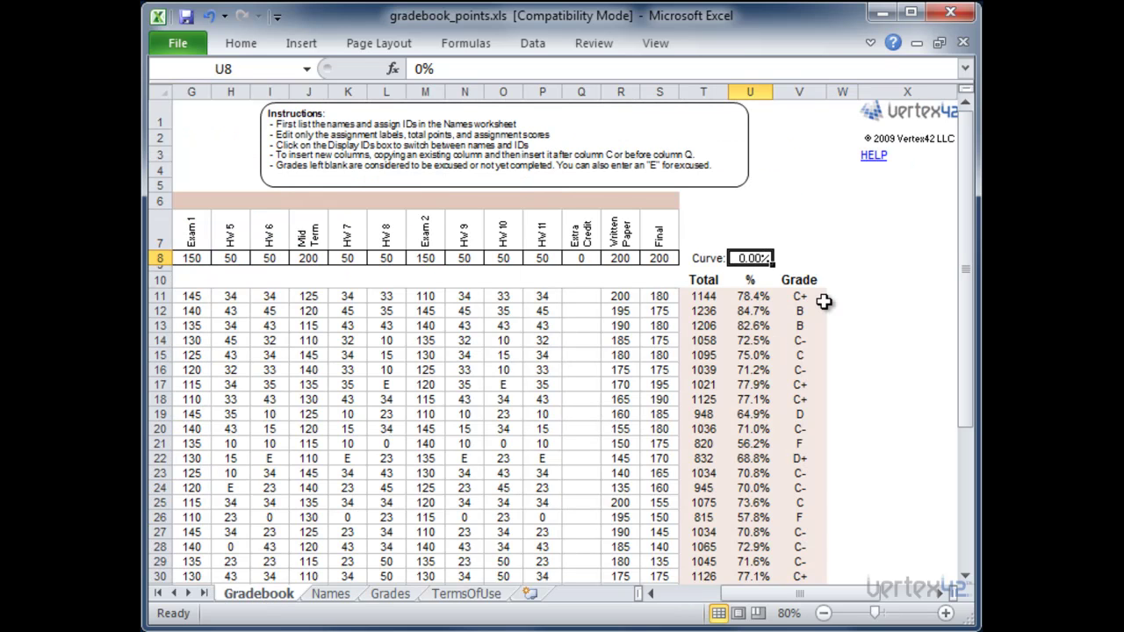
pyautogui.write('10')
pyautogui.press('Return')
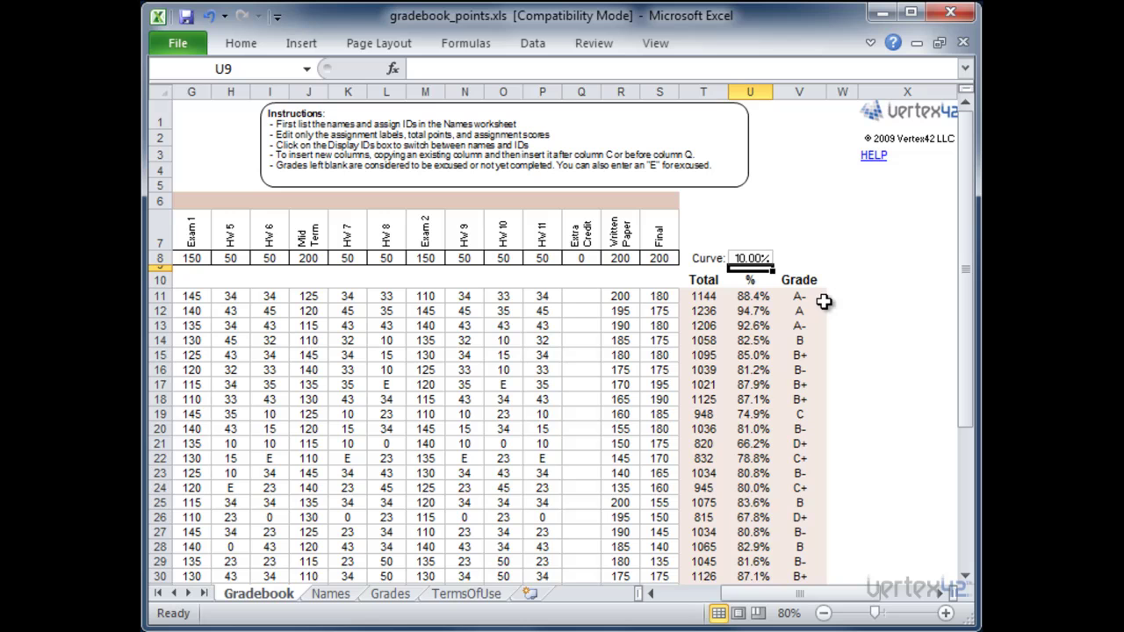
pyautogui.click(390, 594)
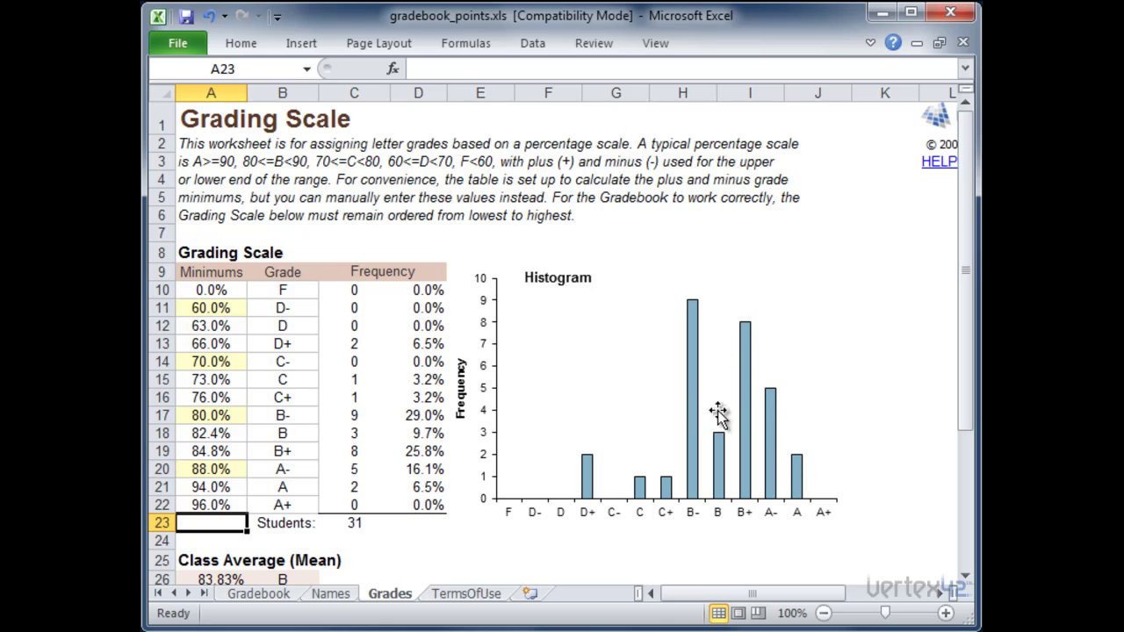
# Change the Curve to 8%, recheck the grade distribution, and return to the Gradebook.
pyautogui.click(260, 595)
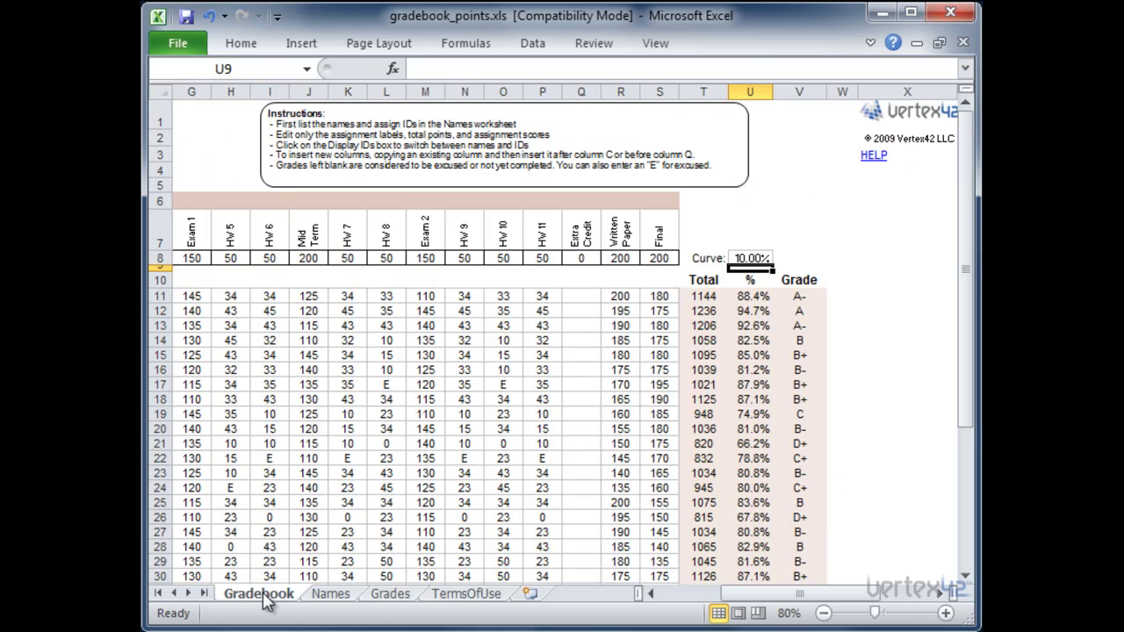
pyautogui.click(755, 257)
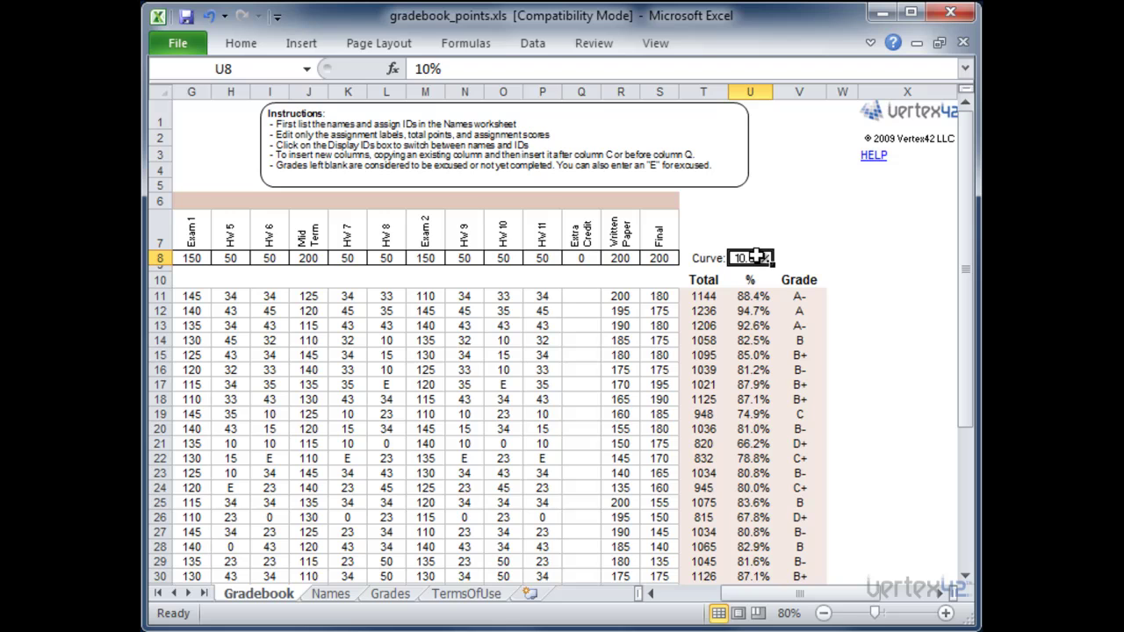
pyautogui.write('0')
pyautogui.press('Return')
pyautogui.click(390, 594)
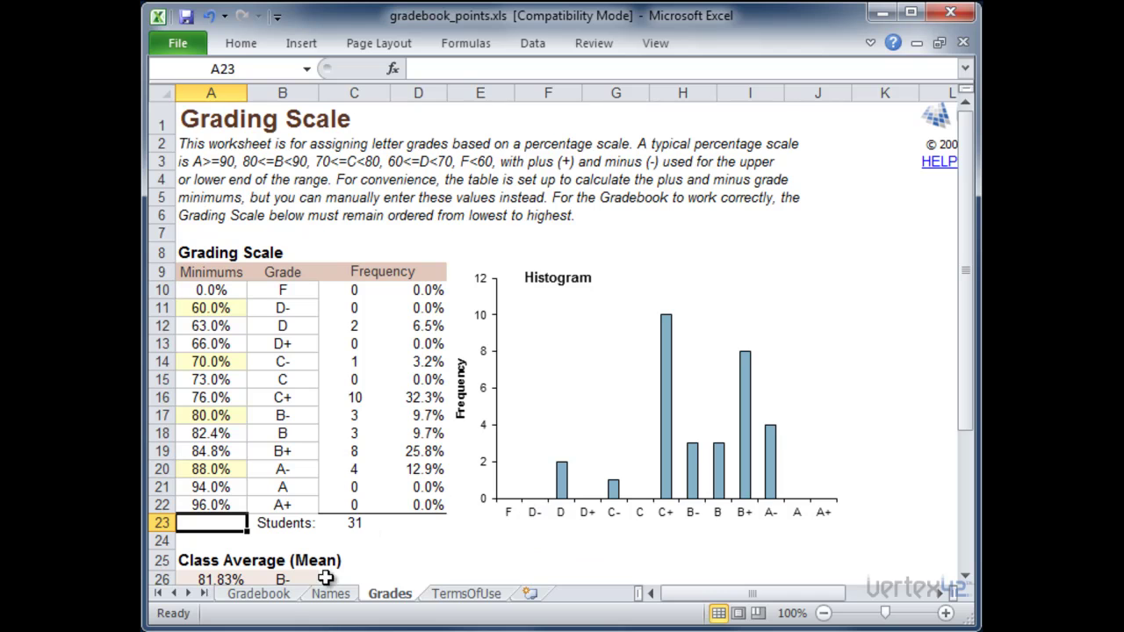
pyautogui.click(266, 595)
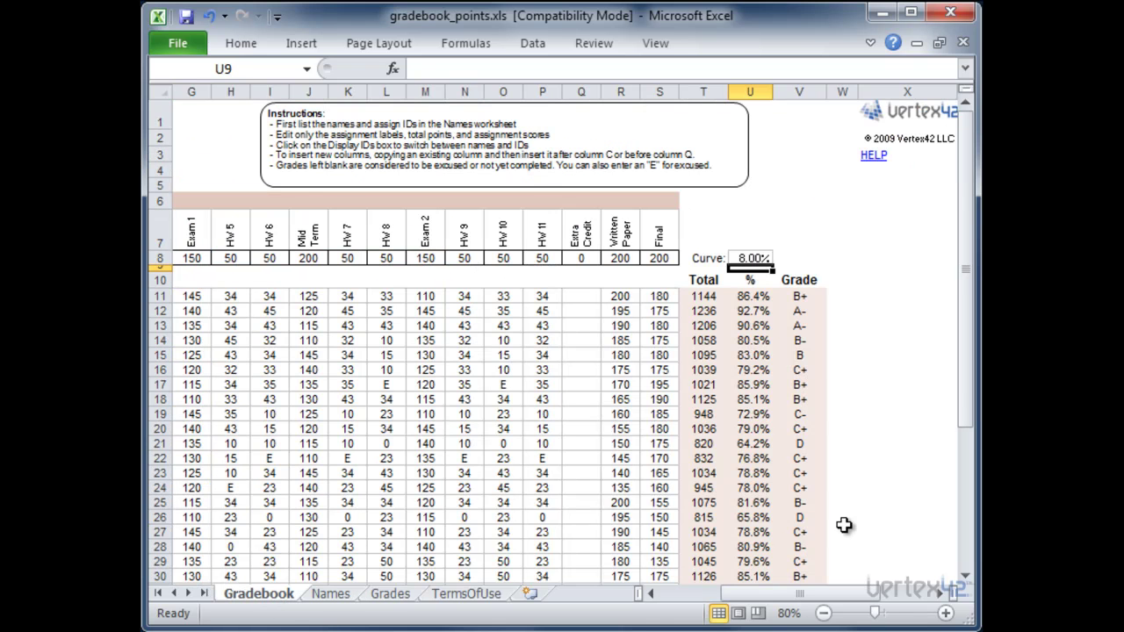
pyautogui.moveTo(826, 594); pyautogui.dragTo(651, 594)
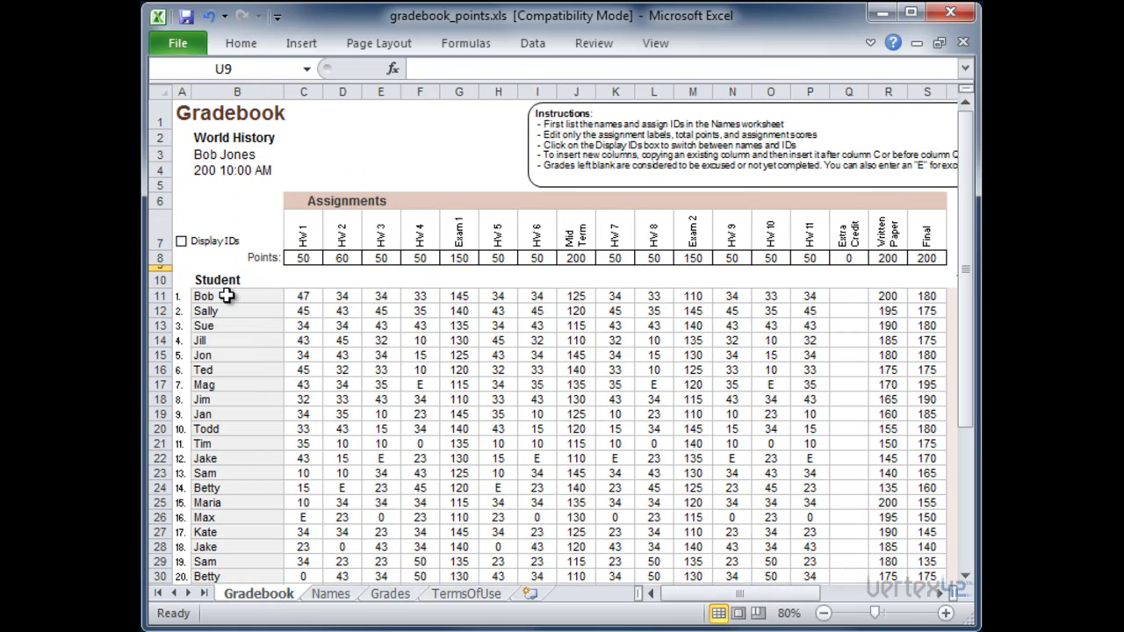
# Tick Display IDs so the student column shows ID numbers like 102 and 104.
pyautogui.click(181, 241)
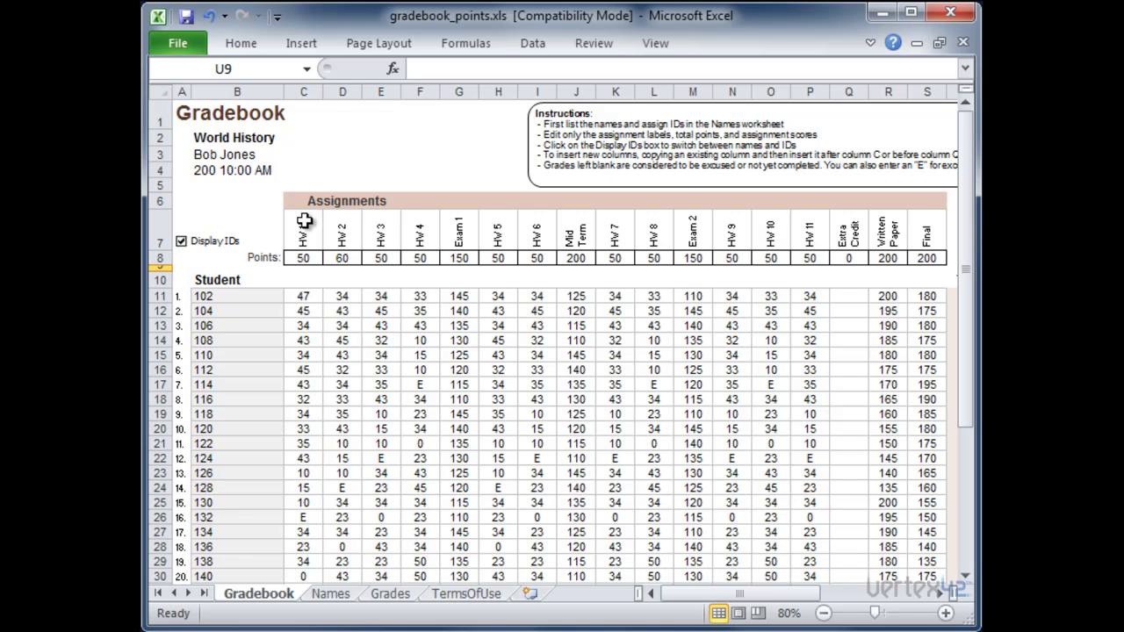
pyautogui.moveTo(968, 174); pyautogui.dragTo(965, 132)
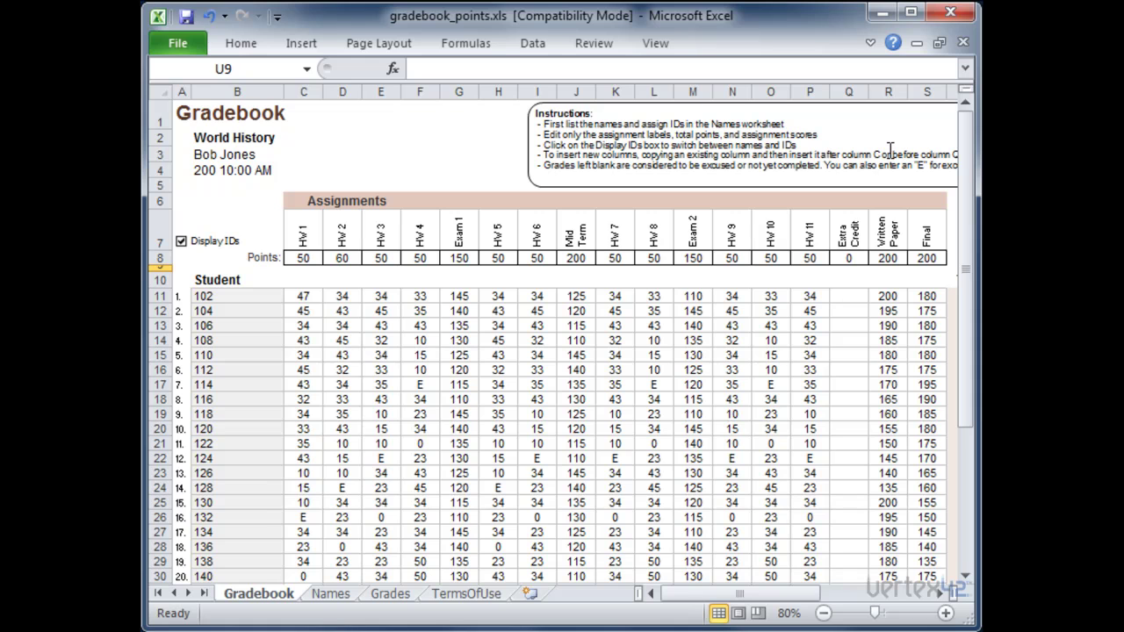